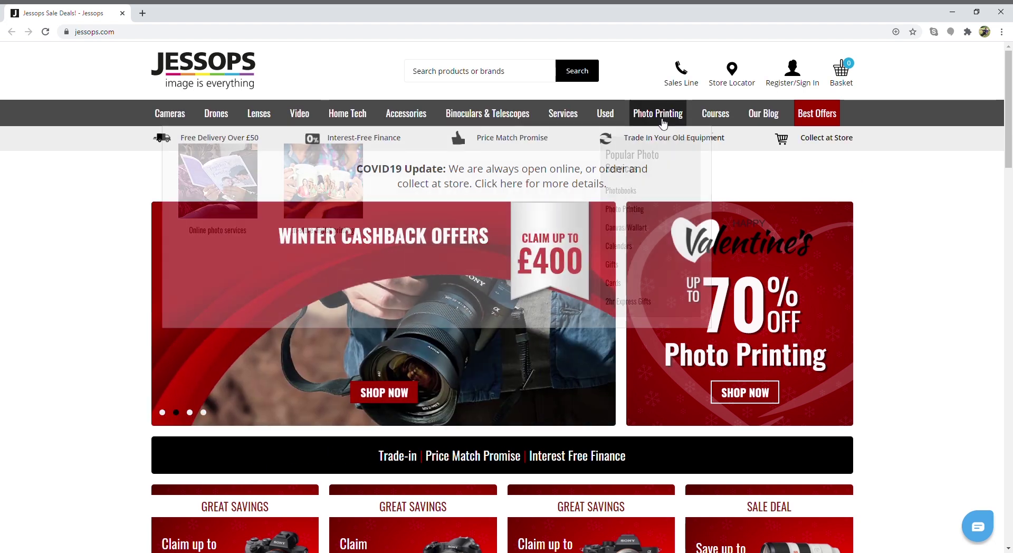
# Go to the Jessops photo printing site's photo books category and open The "Classic" – Hard Cover Photo Books
pyautogui.click(664, 121)
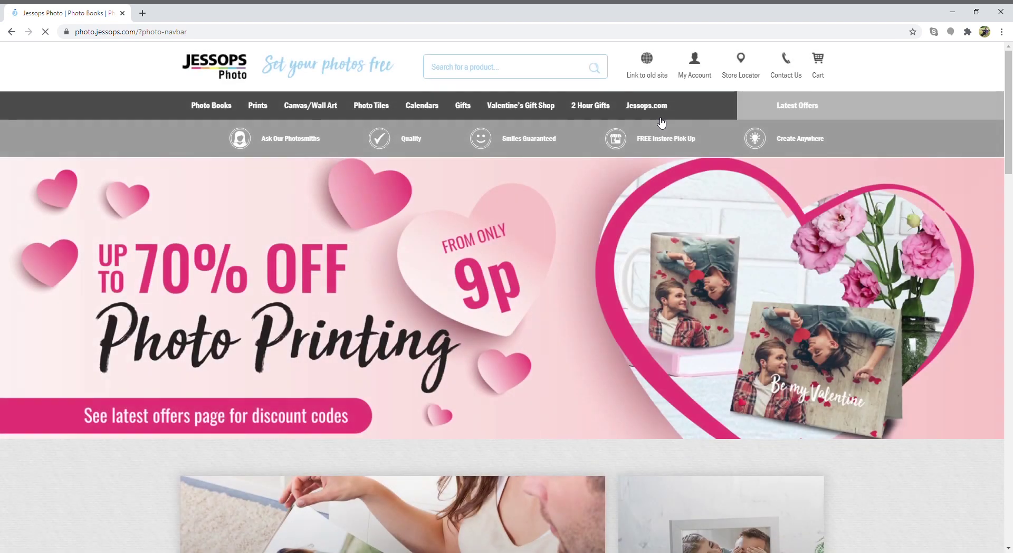
pyautogui.moveTo(581, 114)
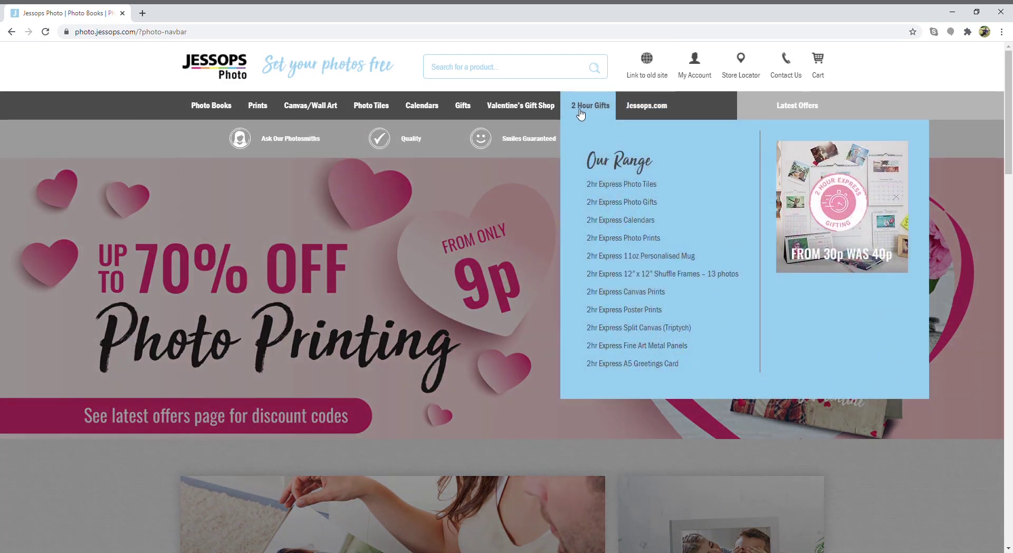
pyautogui.moveTo(411, 111)
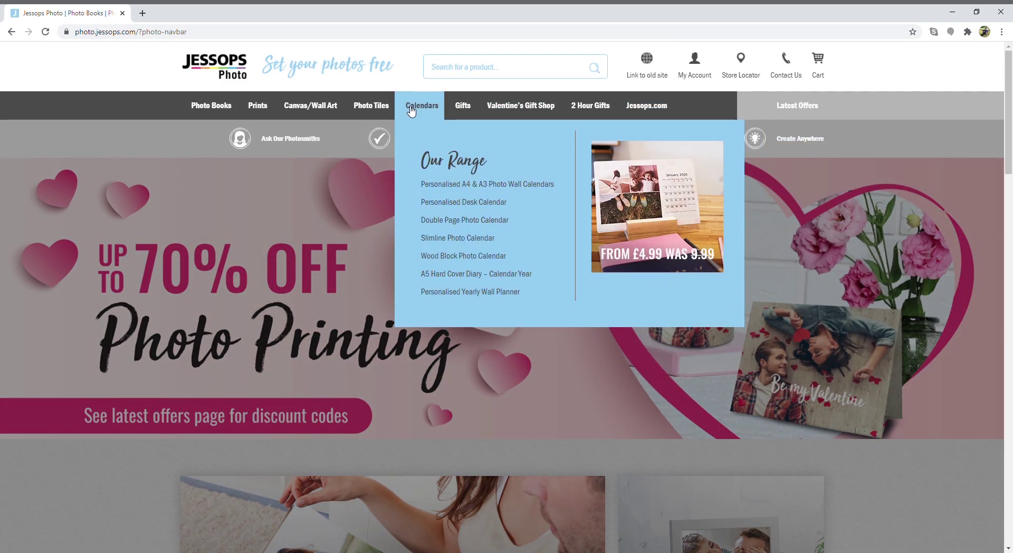
pyautogui.moveTo(263, 109)
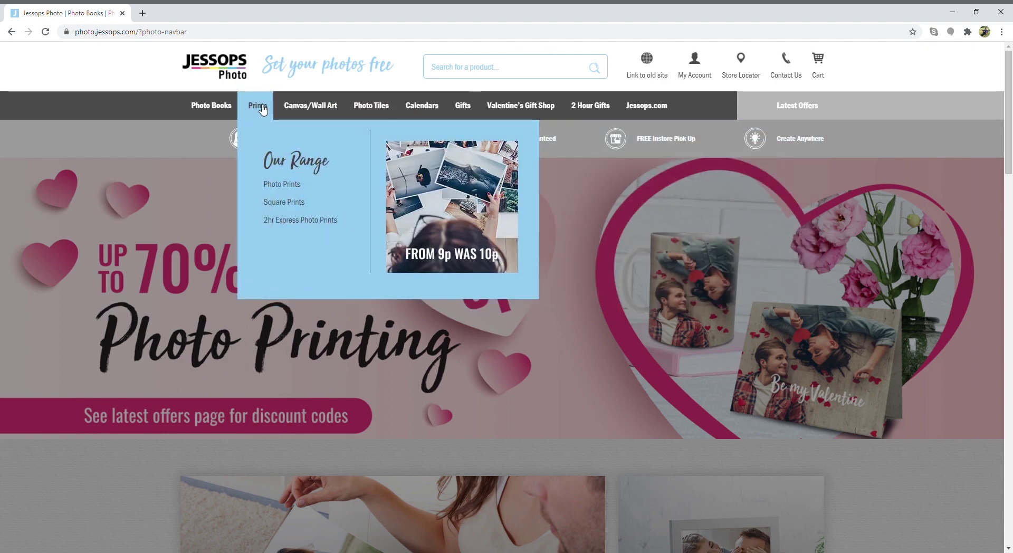
pyautogui.click(215, 106)
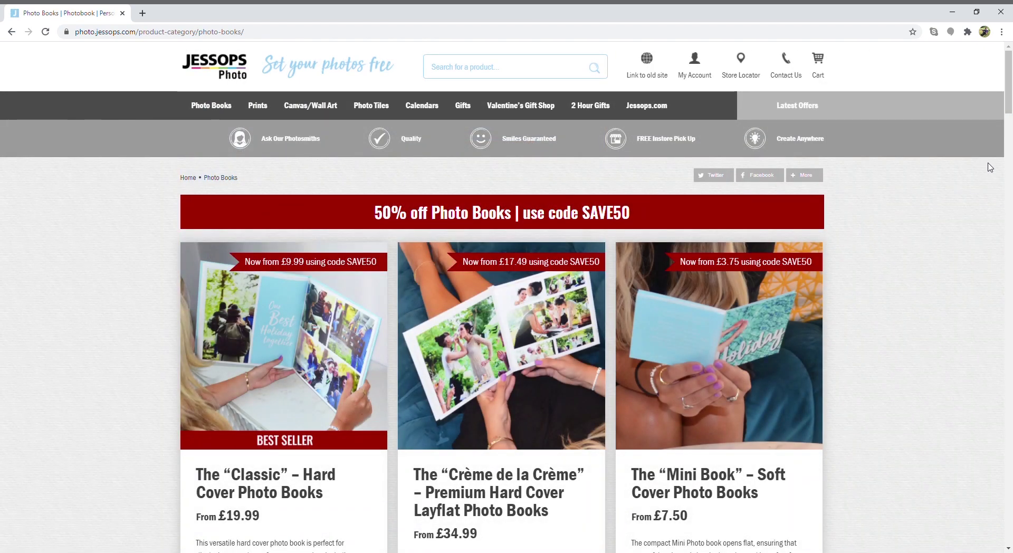
pyautogui.moveTo(1009, 99)
pyautogui.mouseDown()
pyautogui.moveTo(1010, 161)
pyautogui.moveTo(1010, 105)
pyautogui.mouseUp()
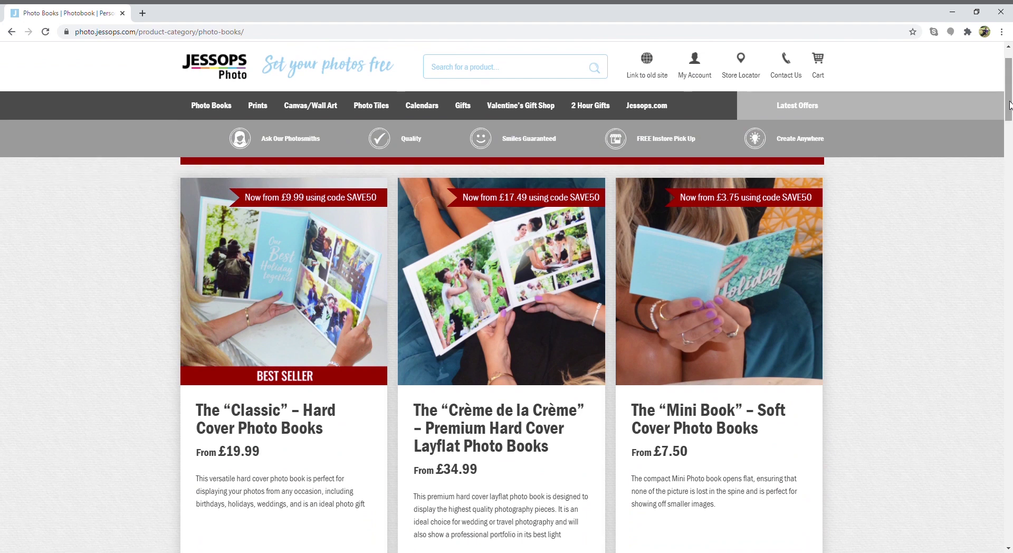
pyautogui.click(266, 442)
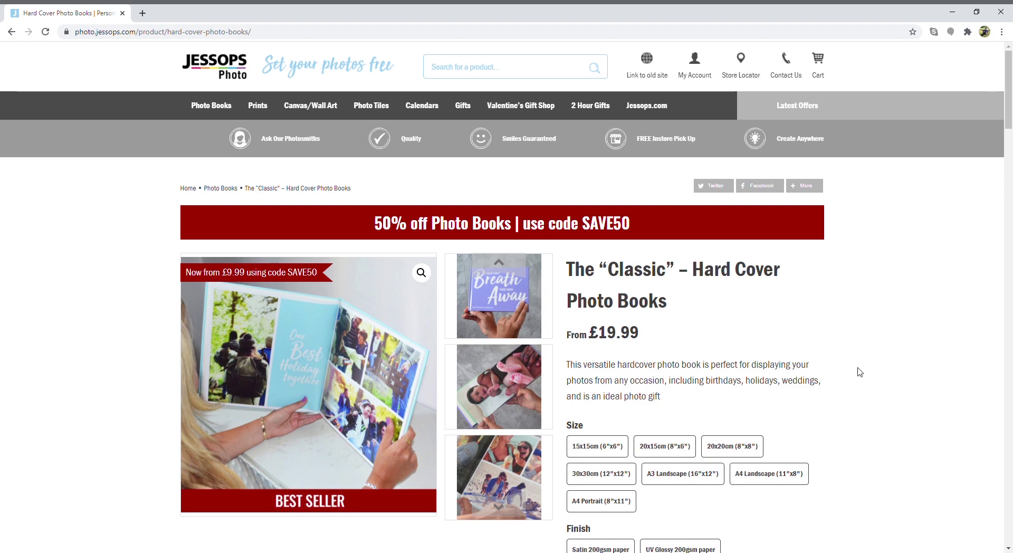
# Start creating the hard cover photo book in A4 Portrait (8"x11") size with the Satin 200gsm paper finish
pyautogui.scroll(-2, 1009, 129)
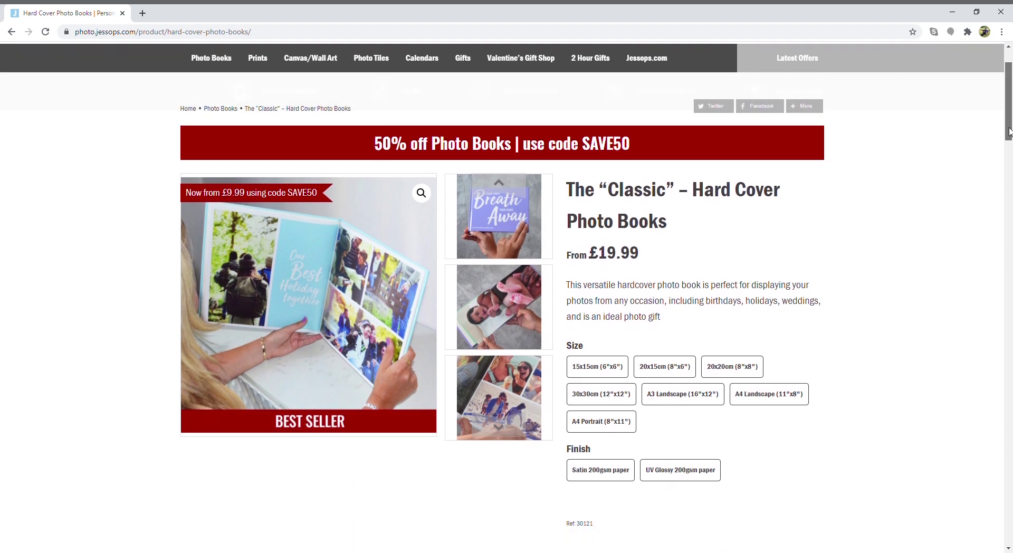
pyautogui.moveTo(1009, 128); pyautogui.dragTo(1009, 132)
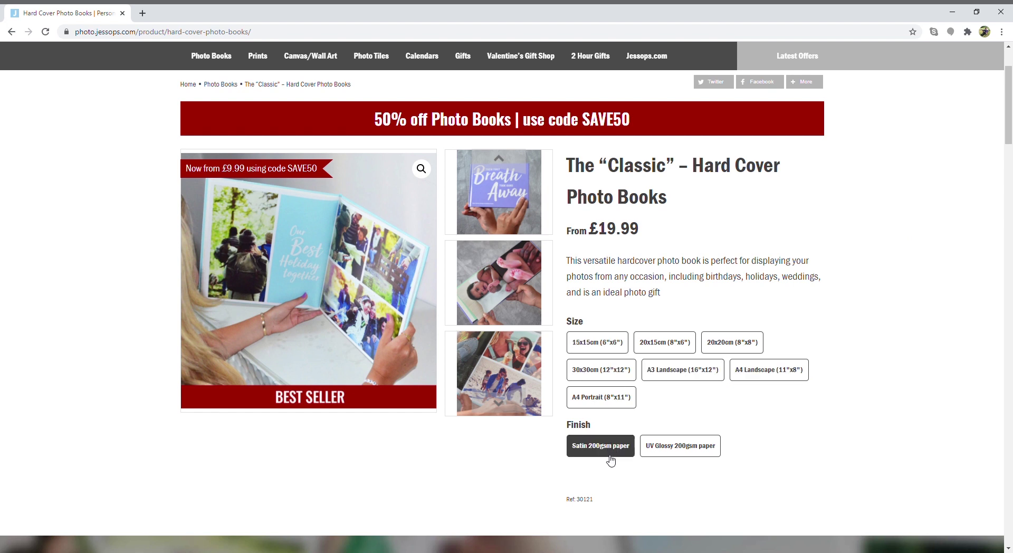
pyautogui.click(603, 402)
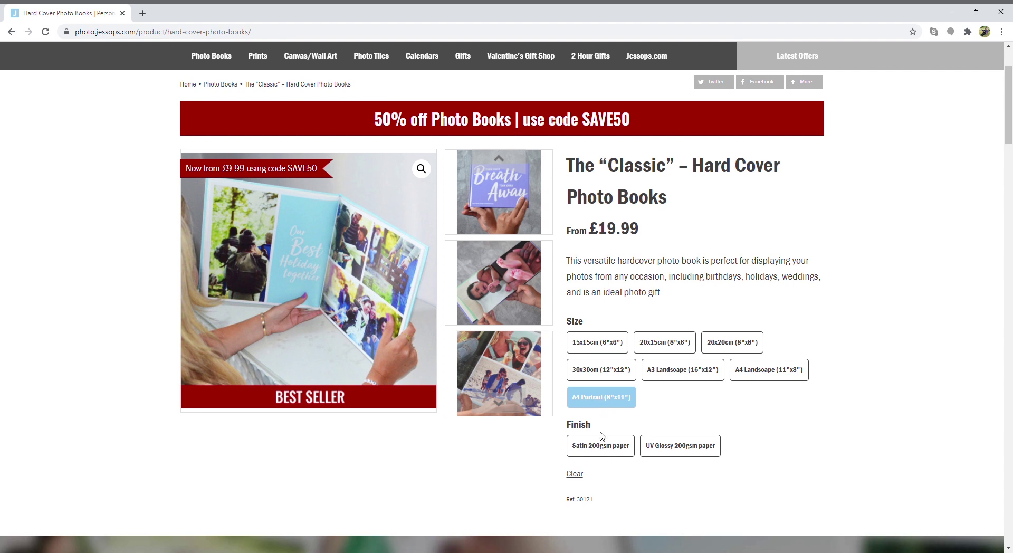
pyautogui.click(621, 451)
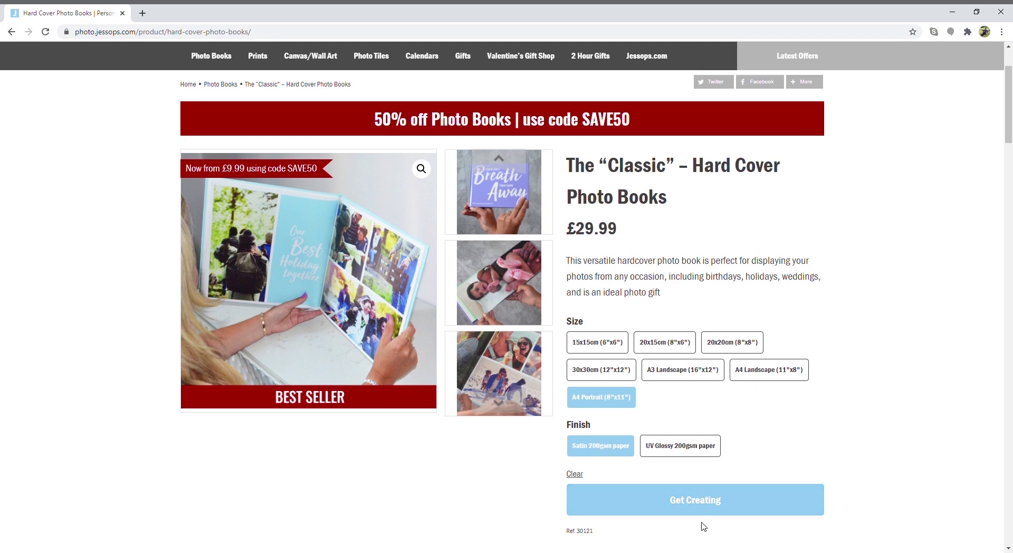
pyautogui.click(681, 500)
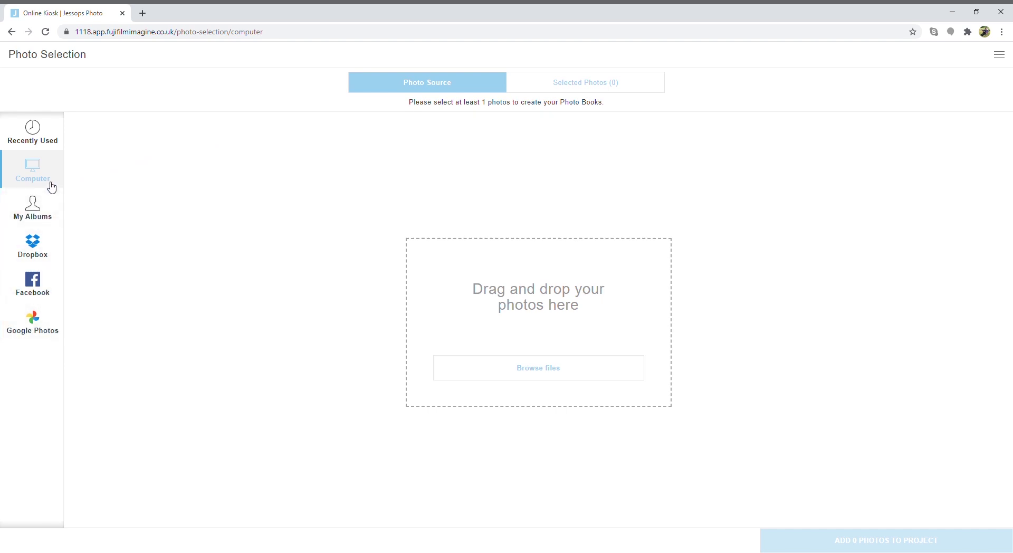
# Upload the wedding photos from the computer into a new album named 18/01/2021 and add them all to the project
pyautogui.click(502, 373)
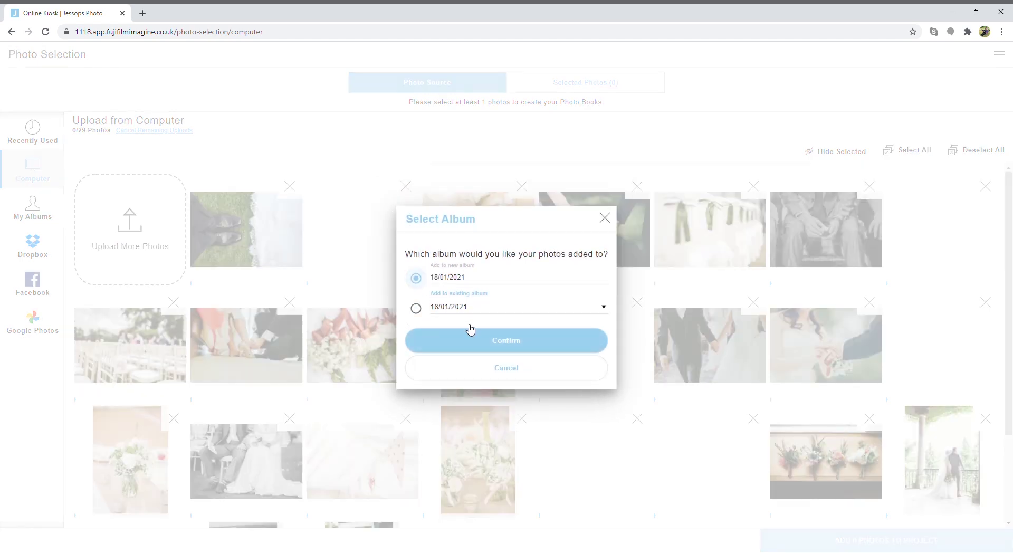
pyautogui.click(473, 337)
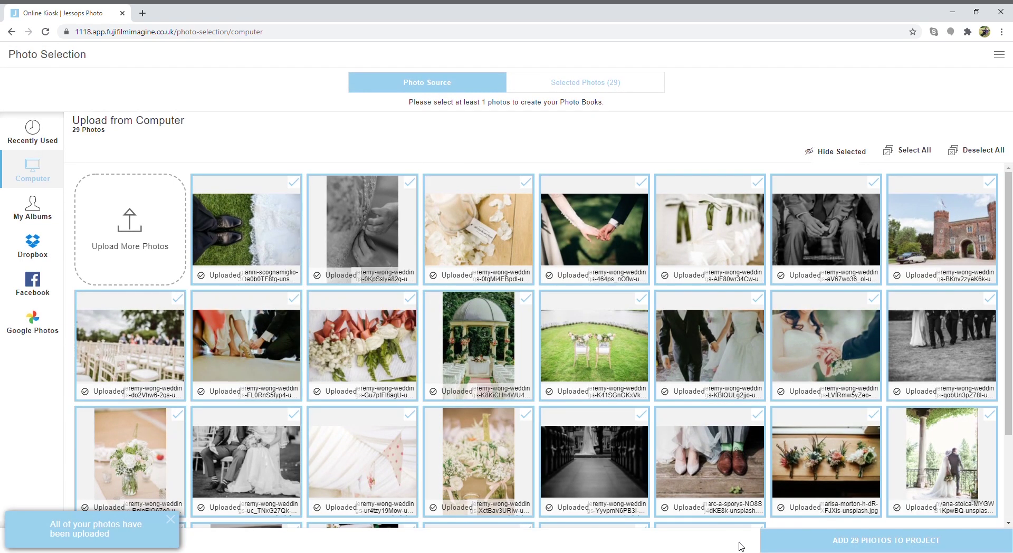
pyautogui.click(842, 544)
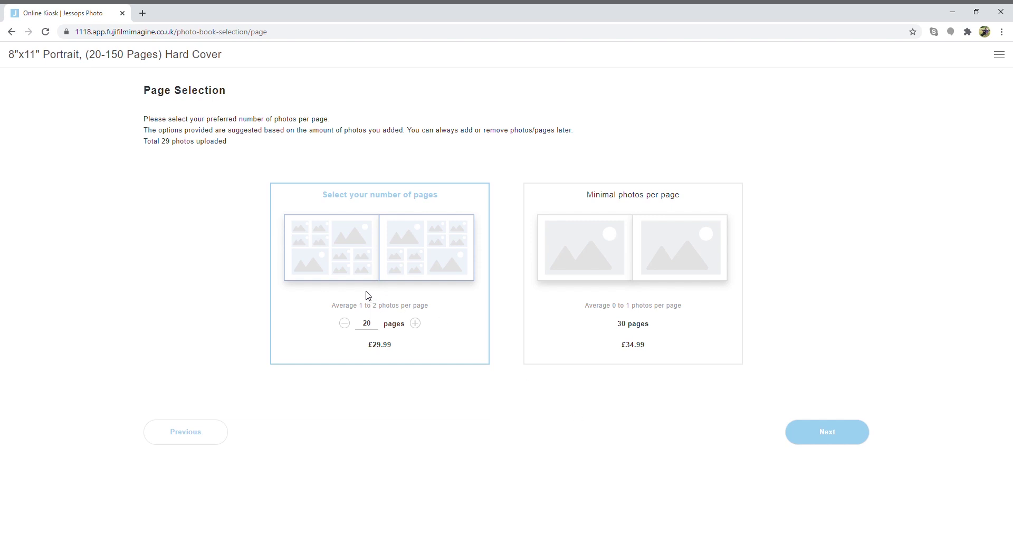
# Choose minimal photos per page and the Layout + Autofill option for the photo book
pyautogui.click(653, 272)
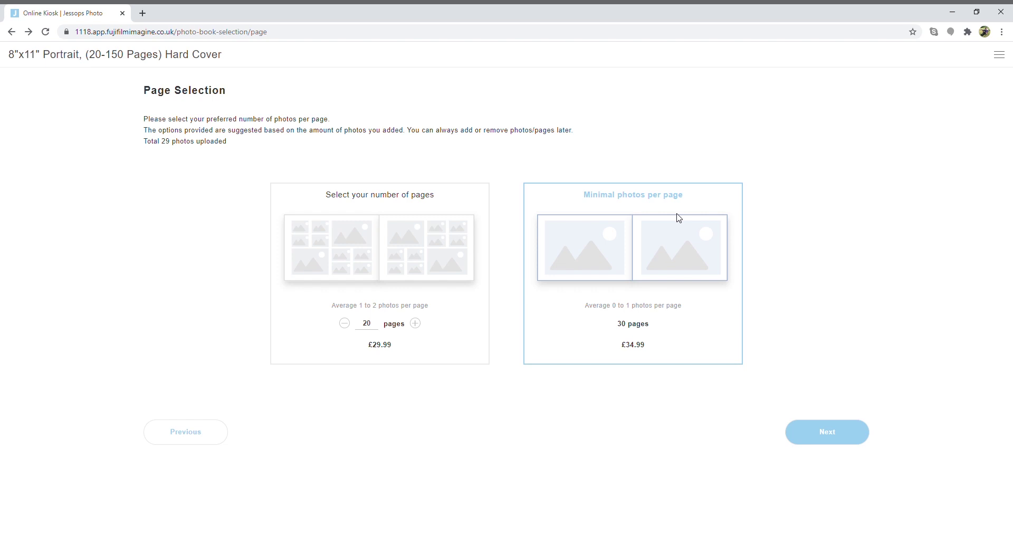
pyautogui.click(816, 438)
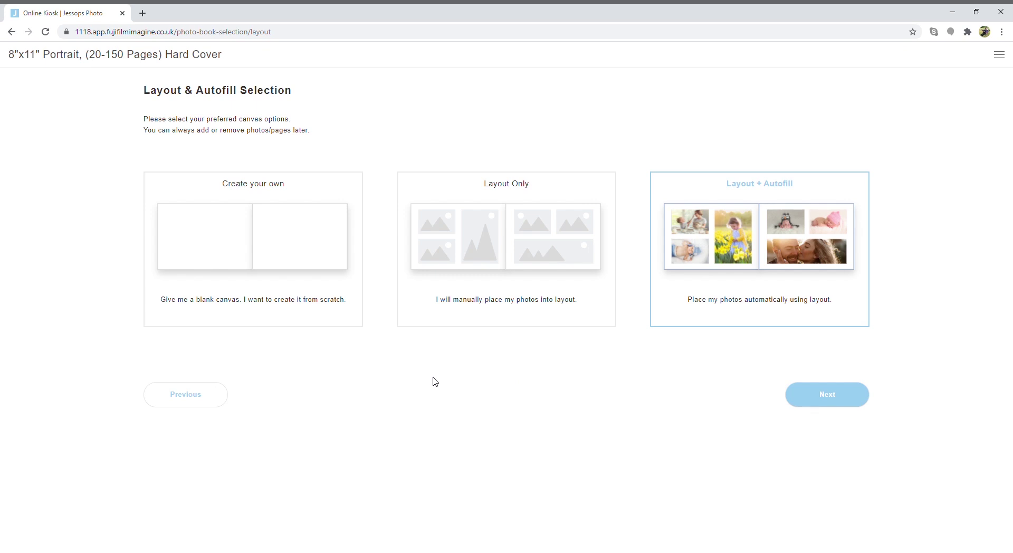
pyautogui.click(245, 264)
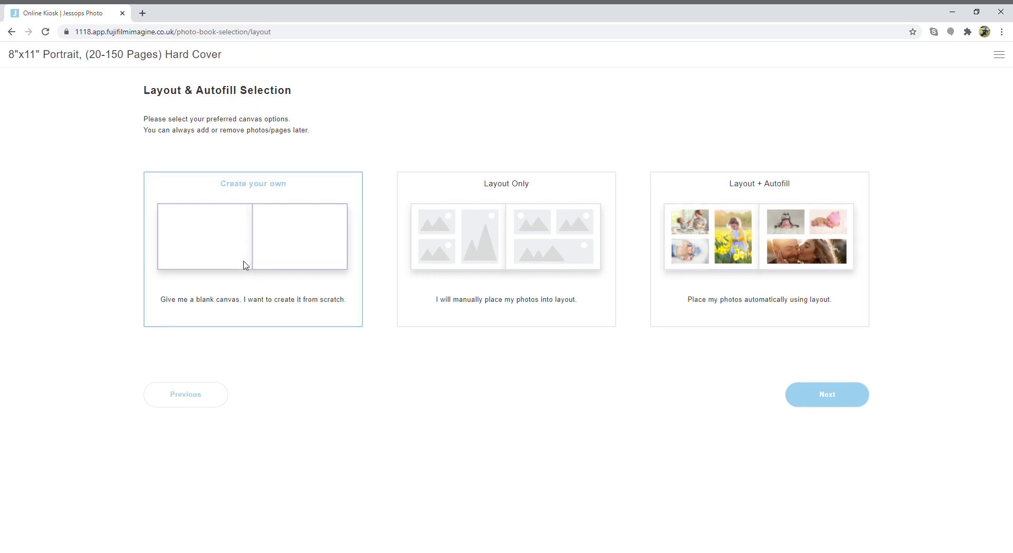
pyautogui.click(498, 258)
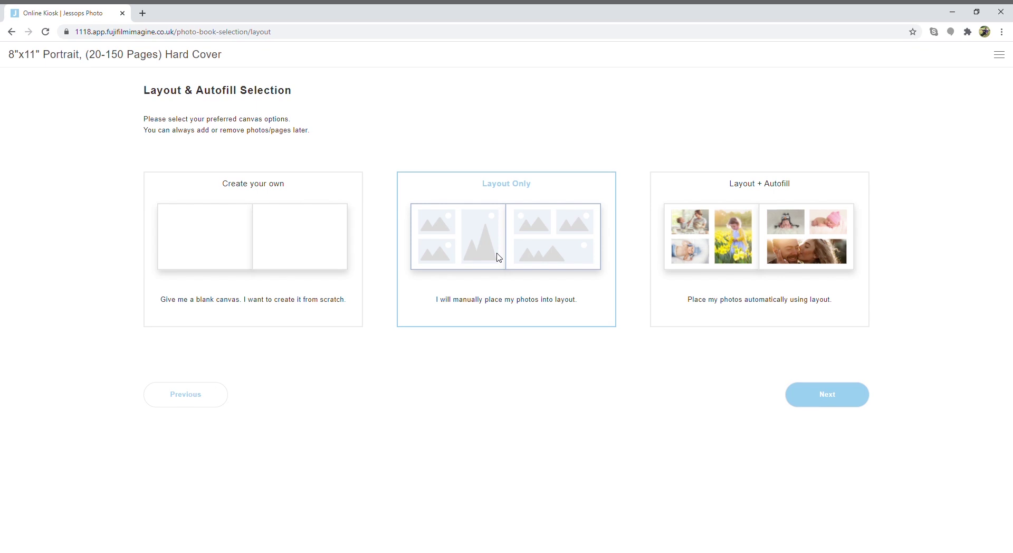
pyautogui.click(708, 241)
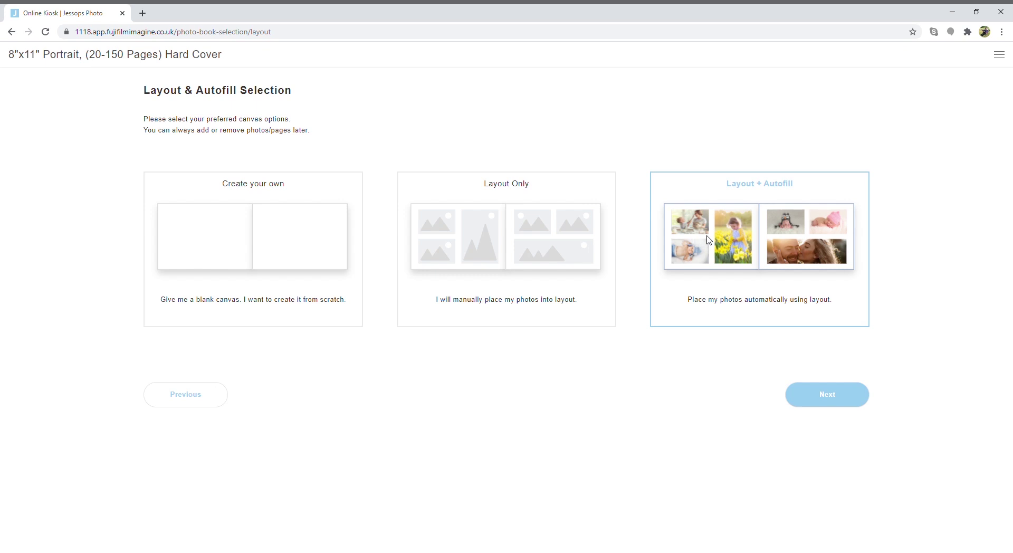
pyautogui.click(820, 403)
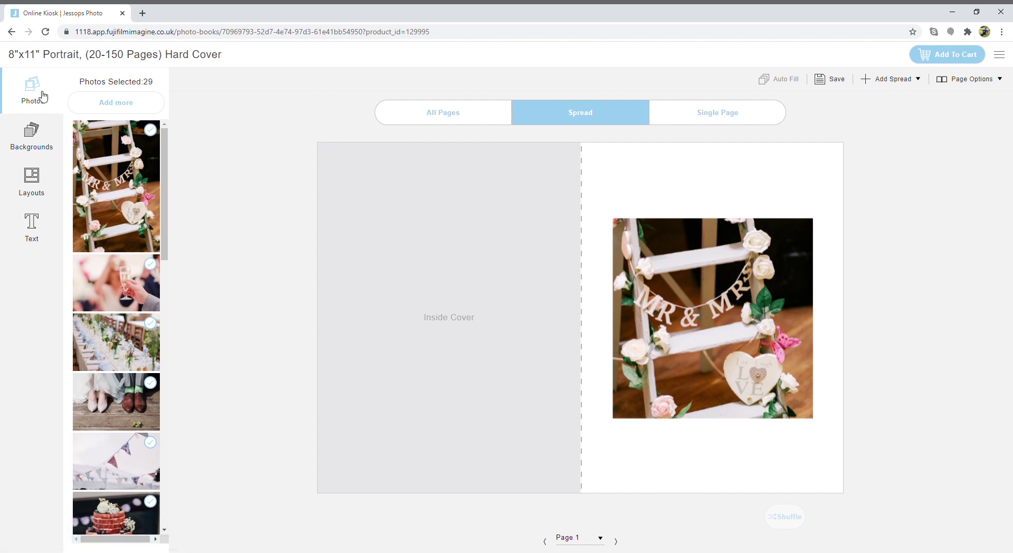
# Examine the background, layout and text tools of the book editor, and return to the photos
pyautogui.click(33, 135)
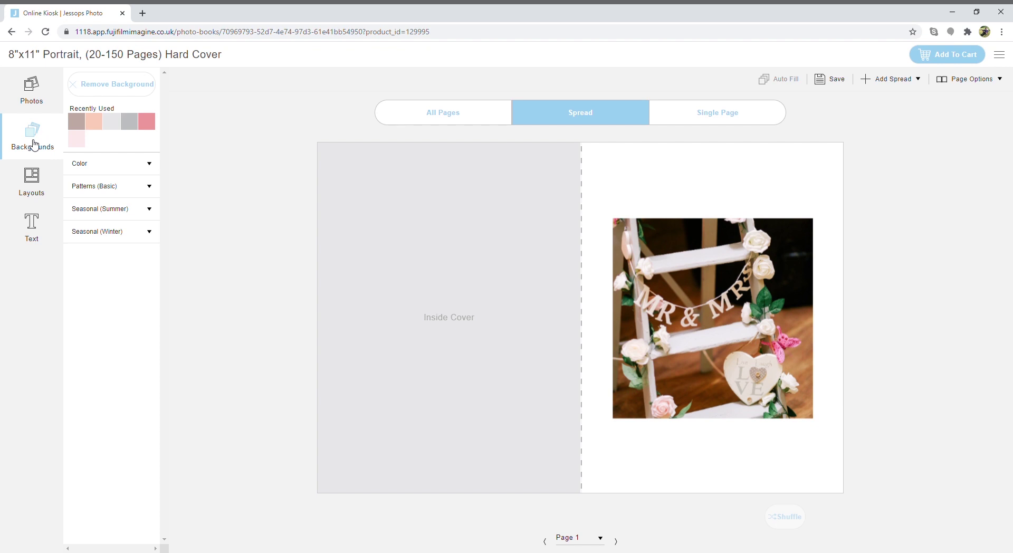
pyautogui.click(136, 168)
pyautogui.click(136, 168)
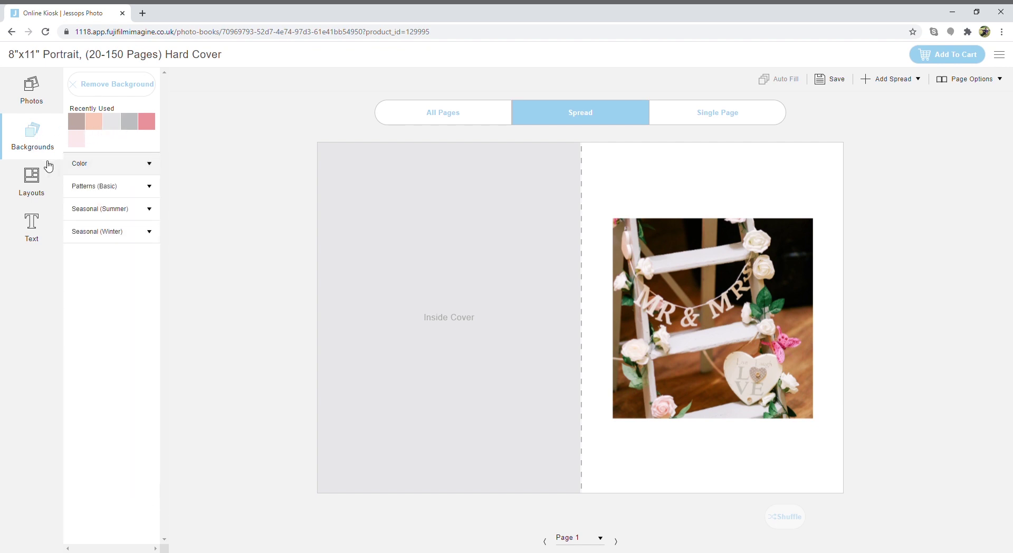
pyautogui.click(30, 179)
pyautogui.moveTo(160, 182); pyautogui.dragTo(170, 143)
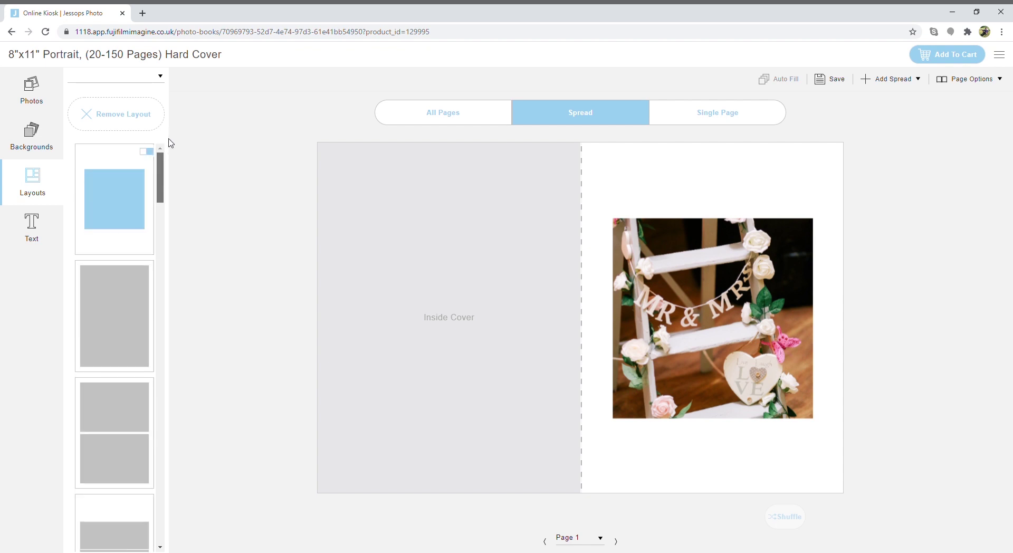
pyautogui.click(30, 231)
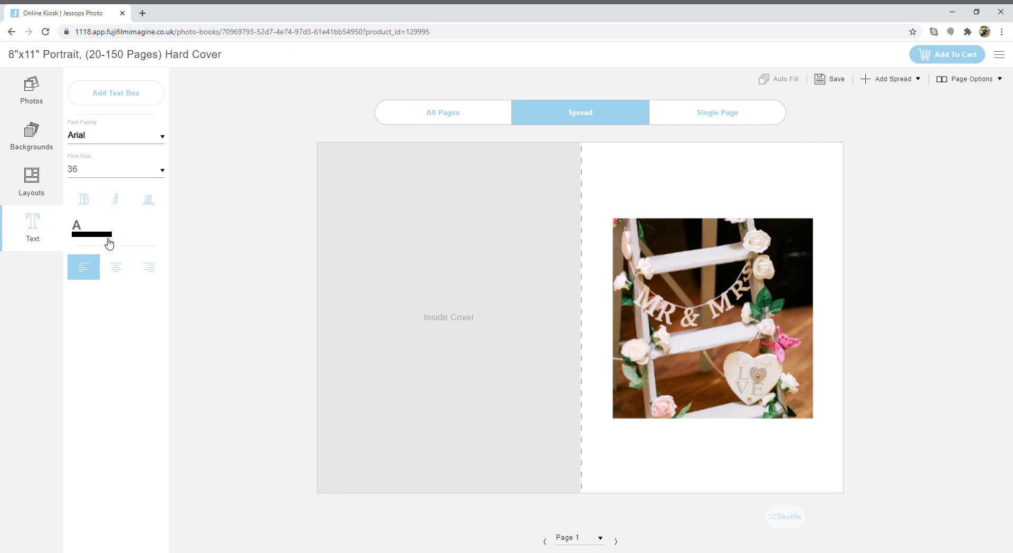
pyautogui.click(32, 98)
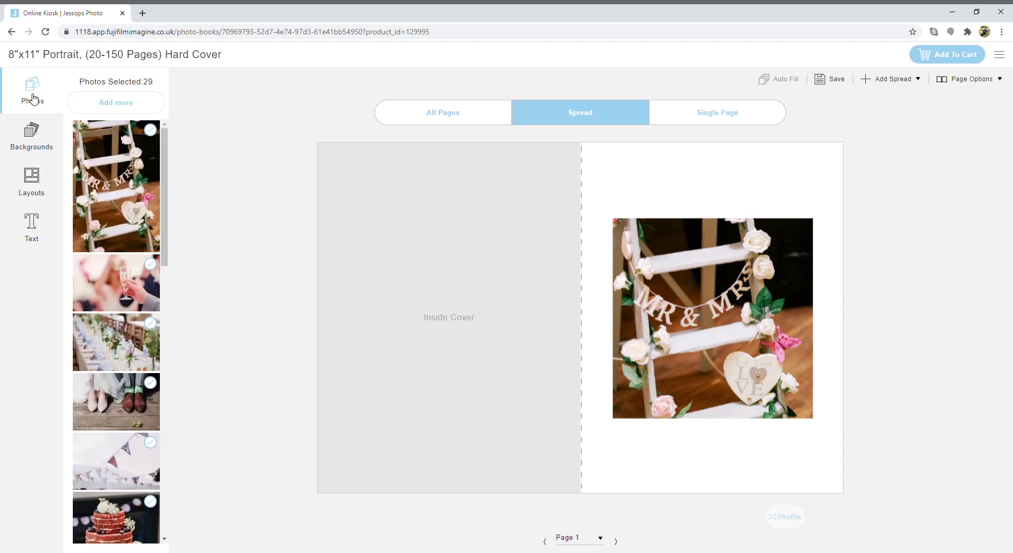
# Examine the All Pages, Spread and Single Page views along with the page options, ending in the Spread view
pyautogui.click(435, 115)
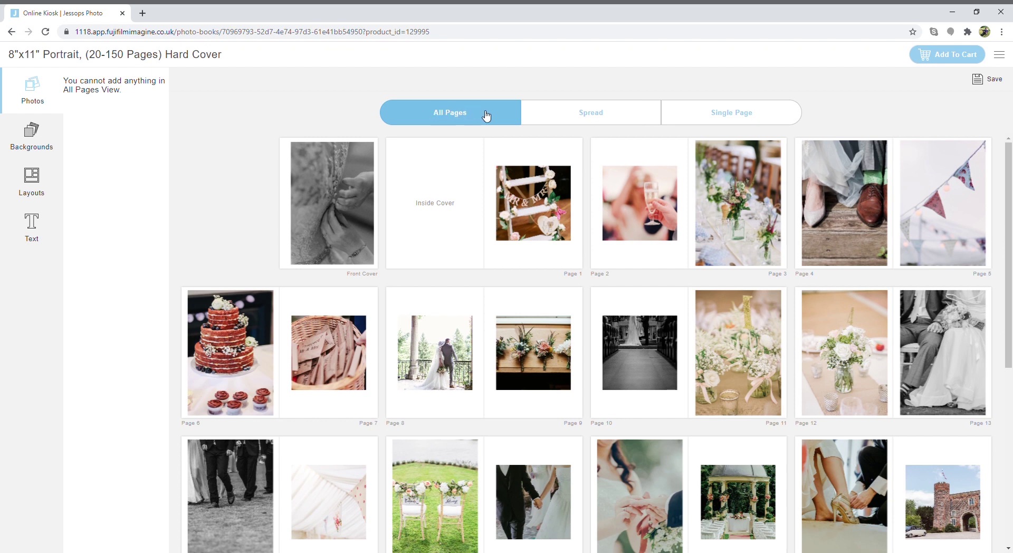
pyautogui.click(560, 118)
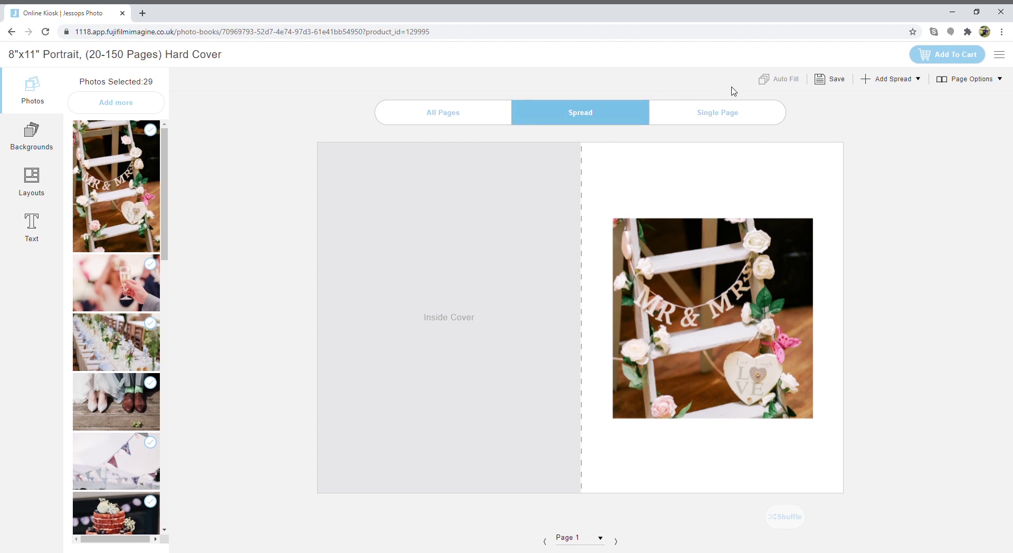
pyautogui.click(734, 123)
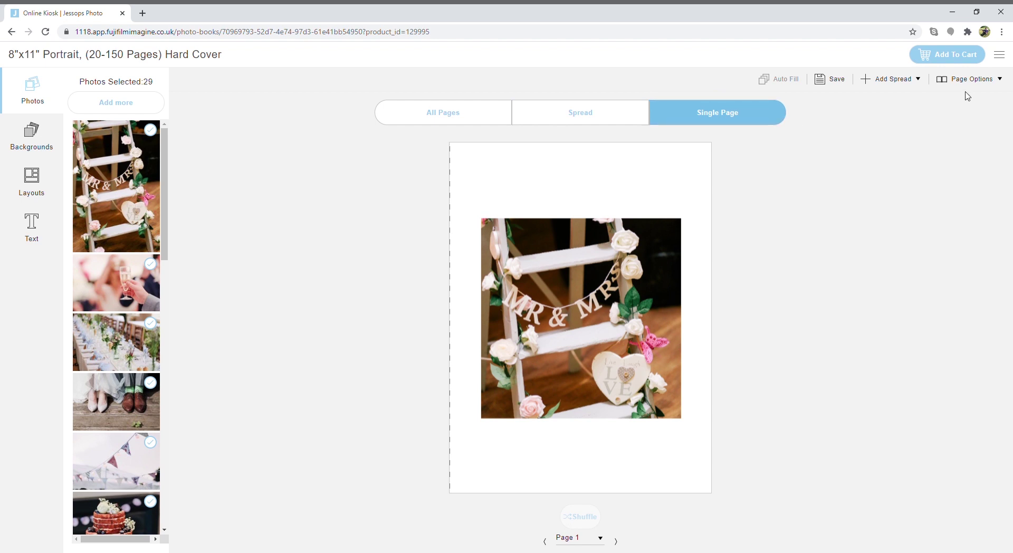
pyautogui.click(998, 80)
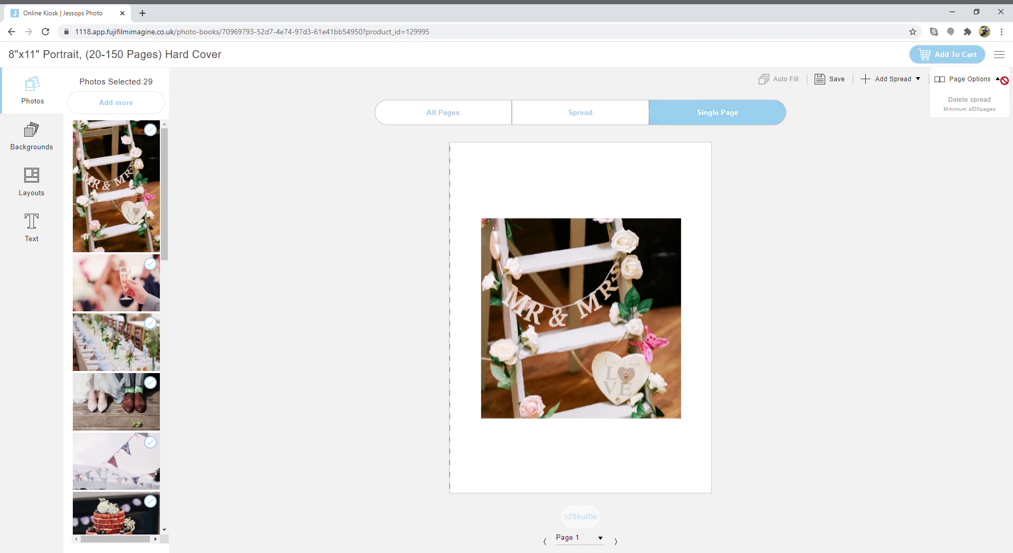
pyautogui.click(1001, 79)
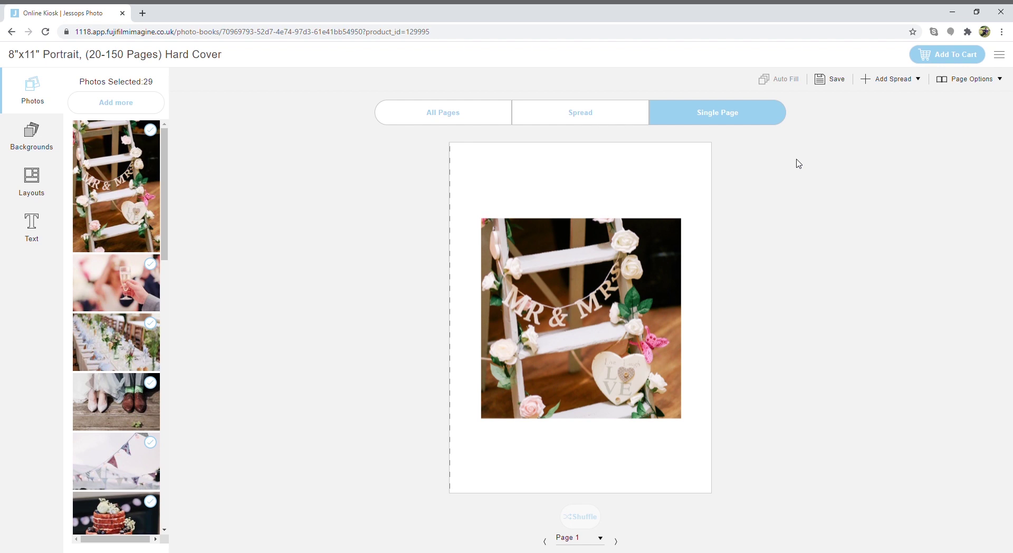
pyautogui.click(628, 113)
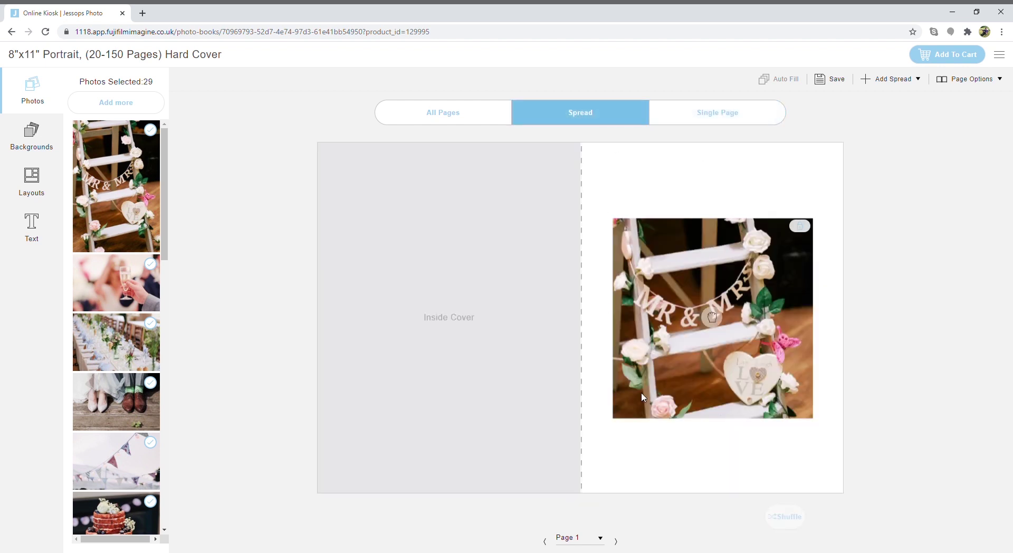
# Page forward through the book's spreads from page 1 to pages 16-17 to check the autofilled photos
pyautogui.click(621, 545)
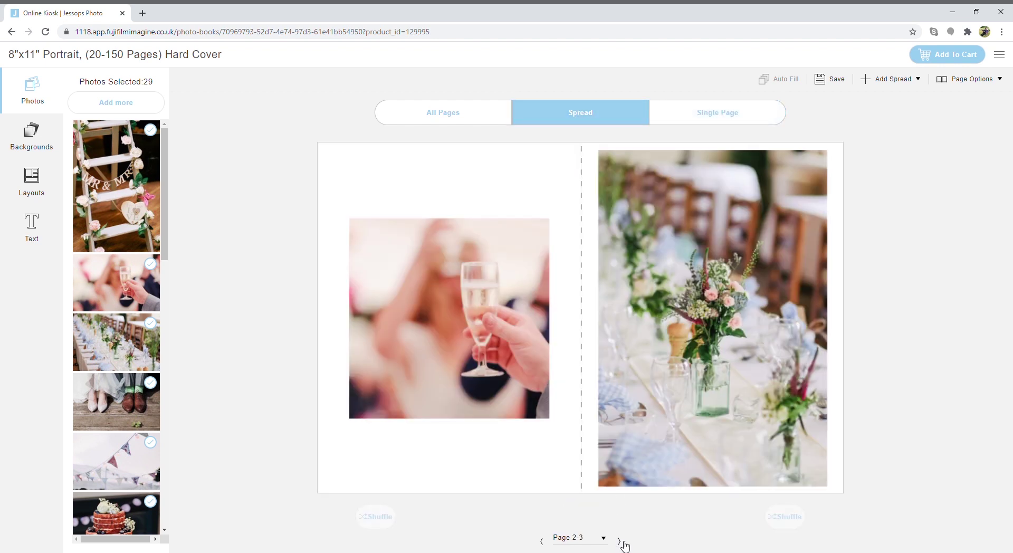
pyautogui.click(624, 546)
pyautogui.click(624, 545)
pyautogui.click(624, 546)
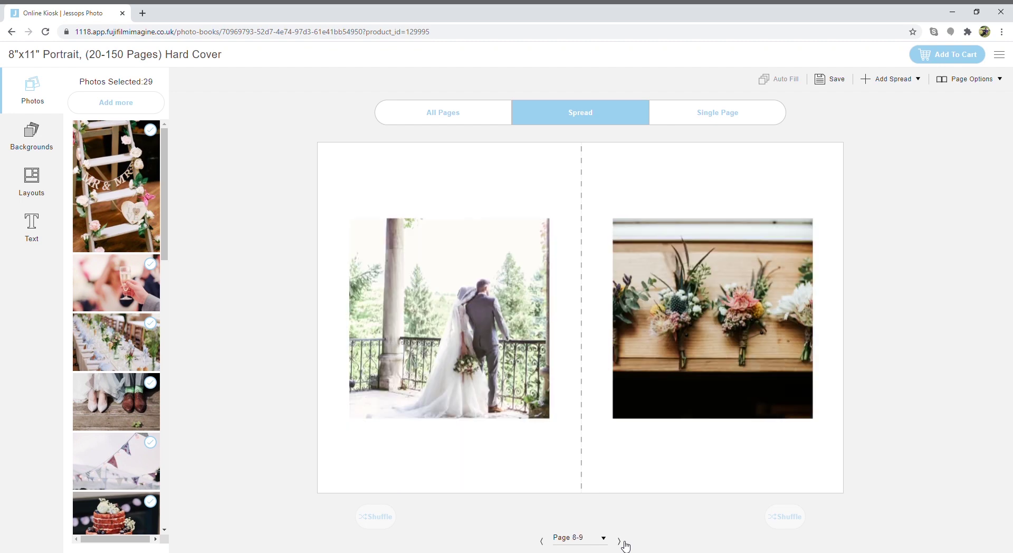
pyautogui.click(625, 545)
pyautogui.click(625, 545)
pyautogui.click(626, 546)
pyautogui.click(625, 546)
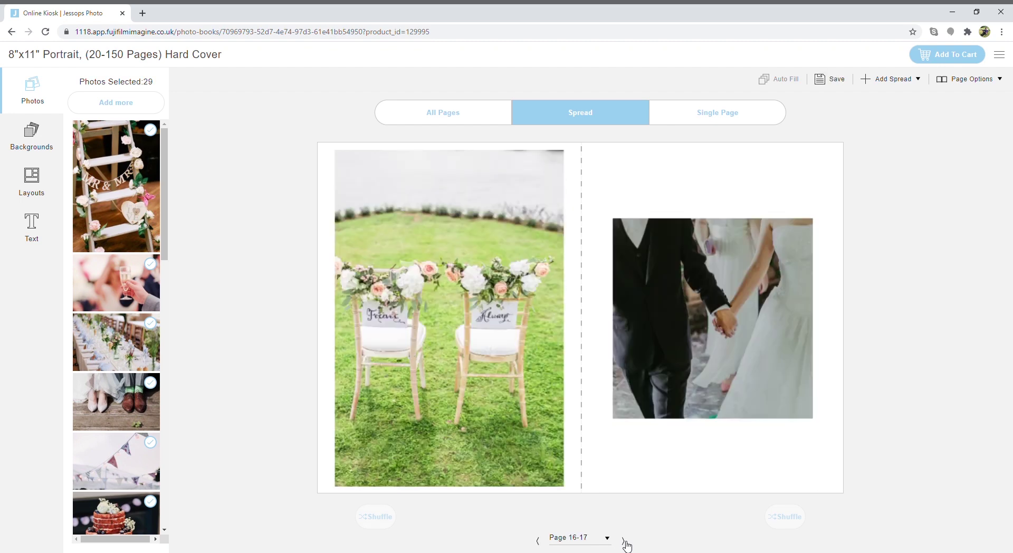
# Page forward from pages 16-17 to page 30 at the end of the book to check the remaining spreads
pyautogui.click(626, 546)
pyautogui.click(626, 546)
pyautogui.click(626, 546)
pyautogui.click(625, 546)
pyautogui.click(625, 545)
pyautogui.click(624, 546)
pyautogui.click(624, 546)
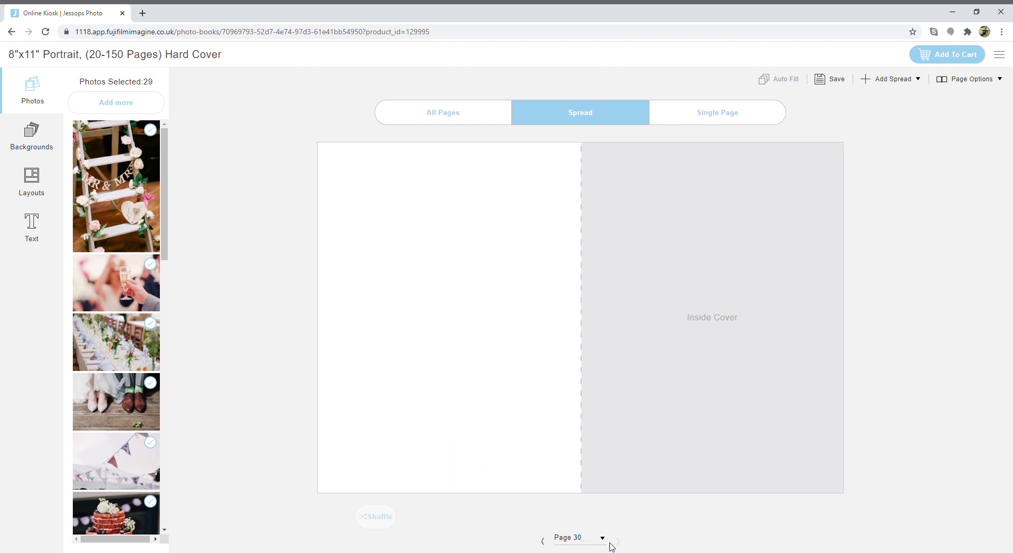
# Page back through the spreads from page 30 to pages 2-3
pyautogui.click(542, 541)
pyautogui.click(542, 542)
pyautogui.click(541, 542)
pyautogui.click(541, 542)
pyautogui.click(541, 542)
pyautogui.click(541, 542)
pyautogui.click(540, 543)
pyautogui.click(540, 544)
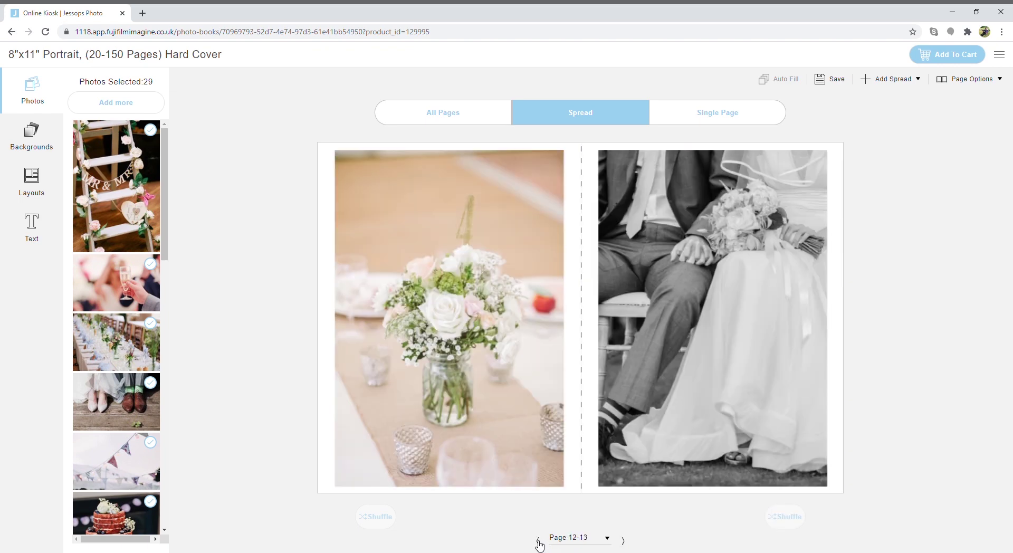
pyautogui.click(539, 543)
pyautogui.click(539, 543)
pyautogui.click(539, 543)
pyautogui.click(539, 543)
pyautogui.click(539, 542)
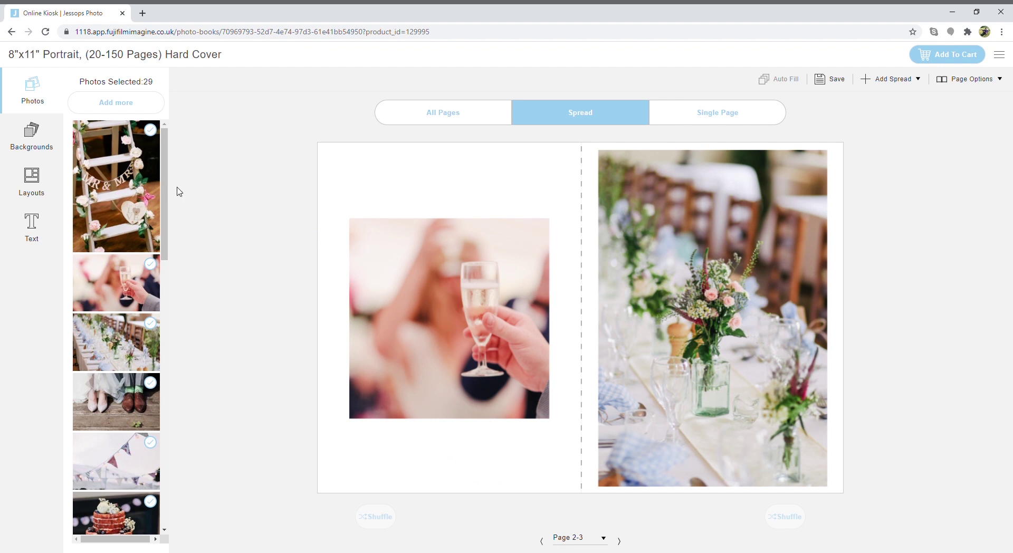
# Try light green and light purple background colours on page 2, and settle on pale pink
pyautogui.click(31, 135)
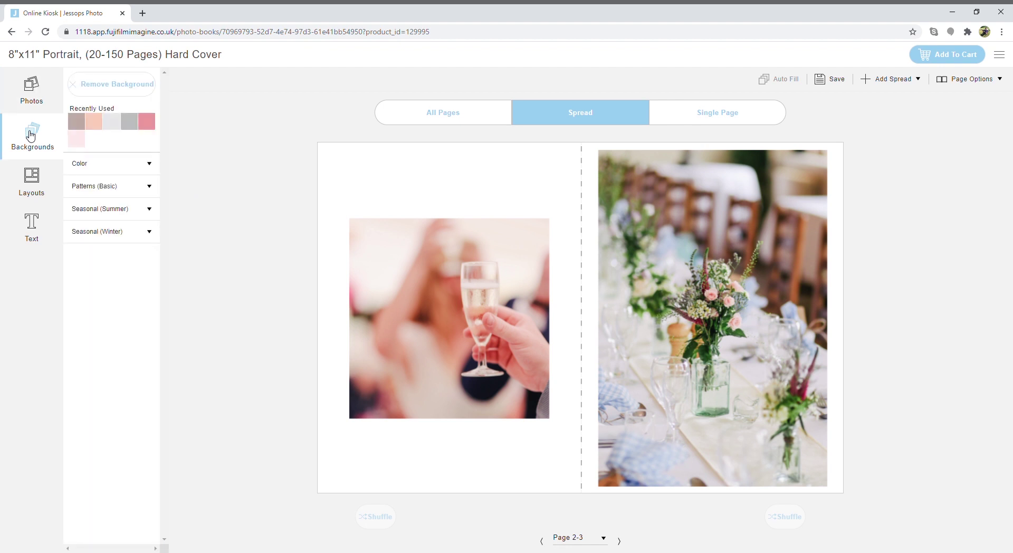
pyautogui.click(79, 163)
pyautogui.click(119, 377)
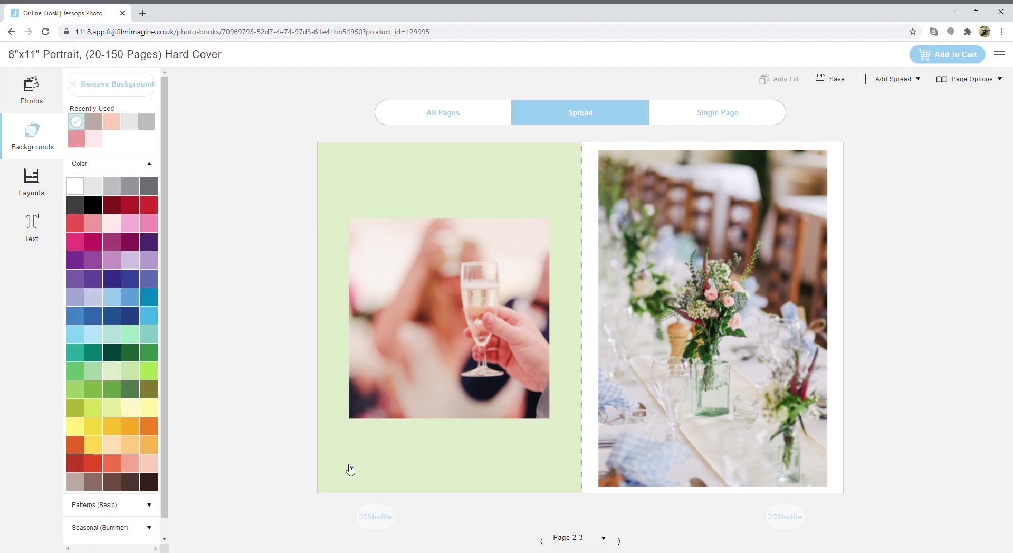
pyautogui.moveTo(131, 260); pyautogui.dragTo(340, 201)
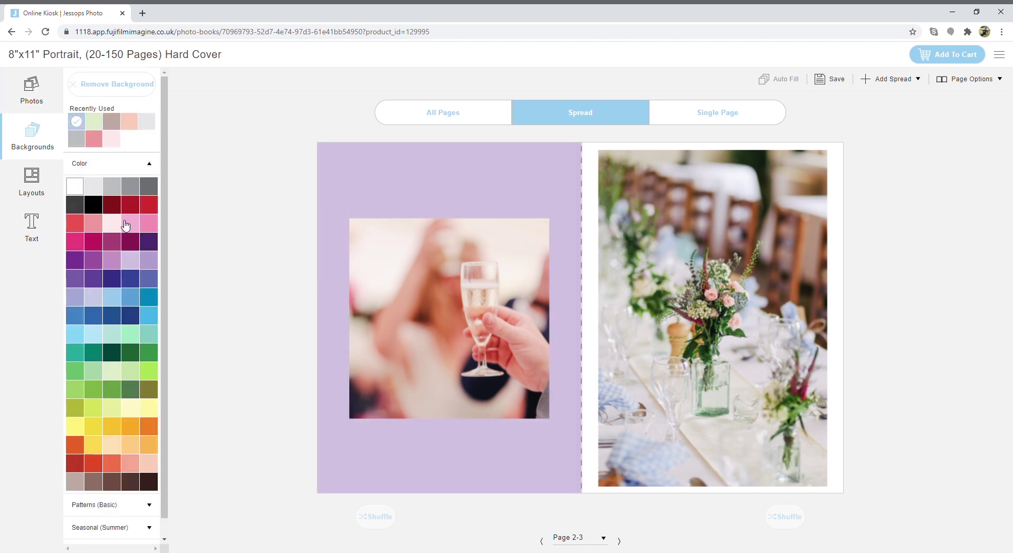
pyautogui.moveTo(115, 223); pyautogui.dragTo(365, 193)
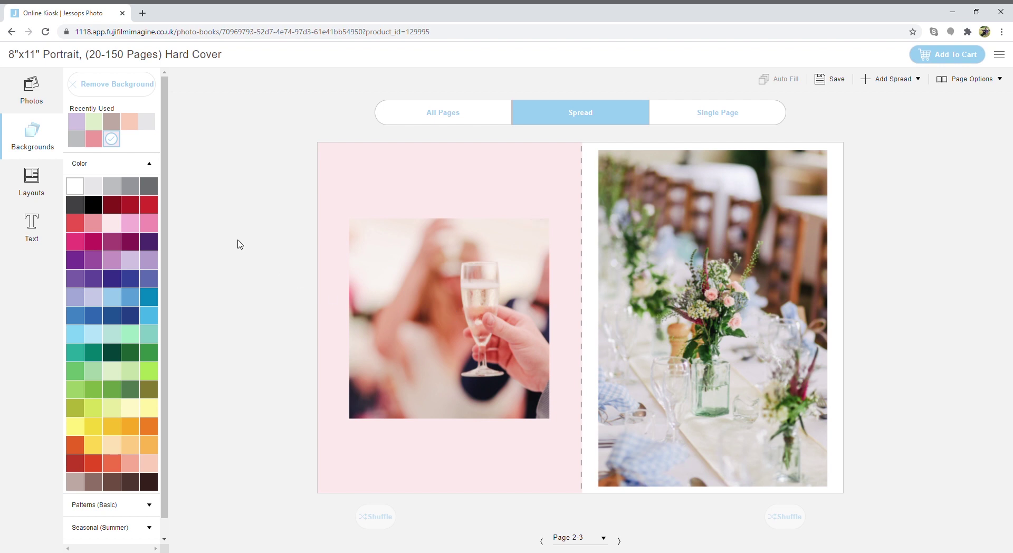
# Apply the layout with three diagonally stepped square photos to page 2, and shift the champagne photo leftward inside its frame
pyautogui.click(35, 195)
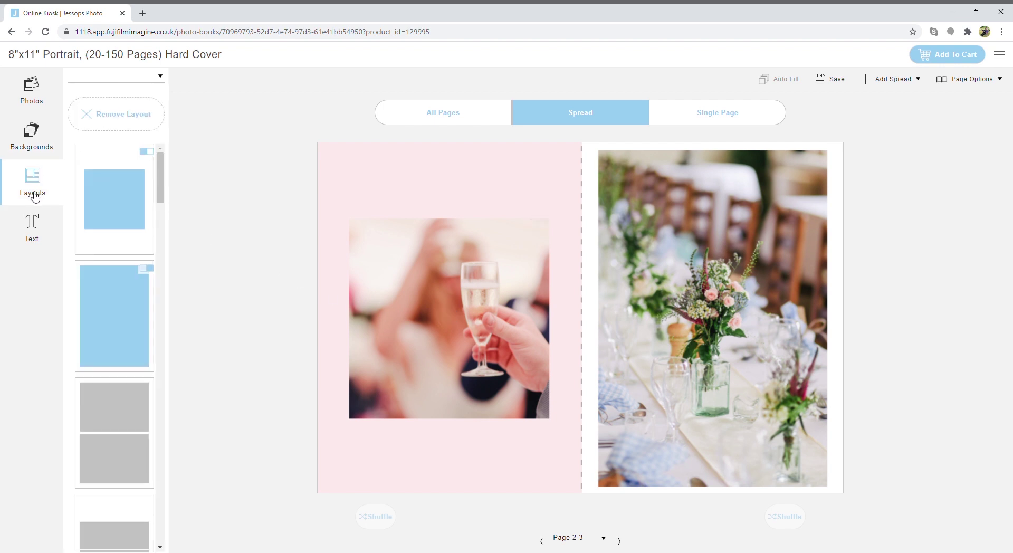
pyautogui.moveTo(163, 180); pyautogui.dragTo(426, 326)
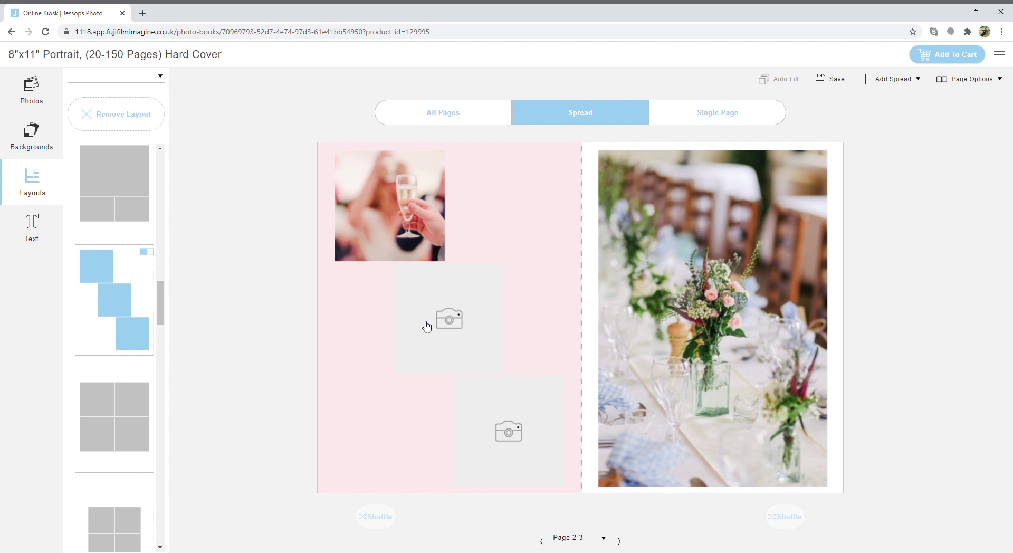
pyautogui.click(390, 205)
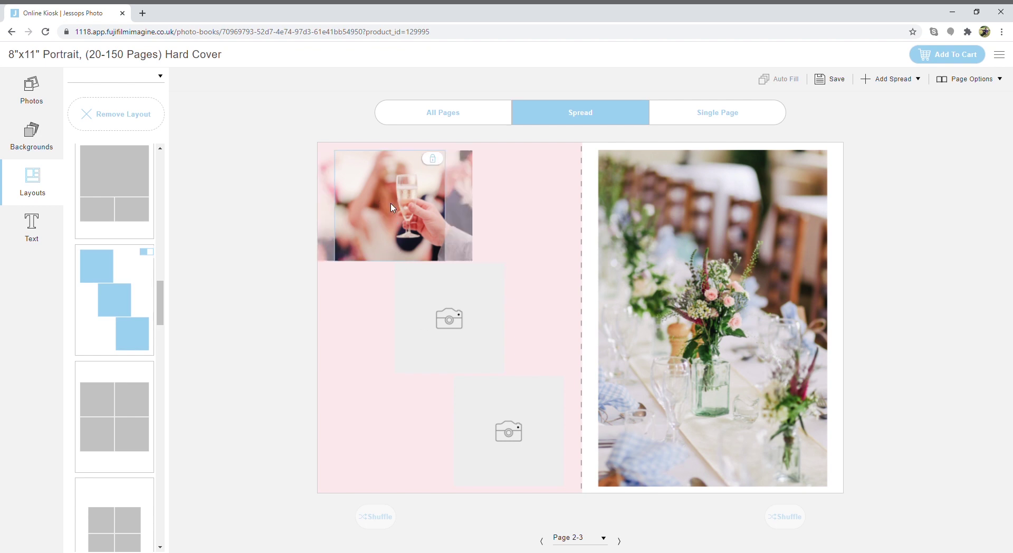
pyautogui.moveTo(391, 204); pyautogui.dragTo(358, 210)
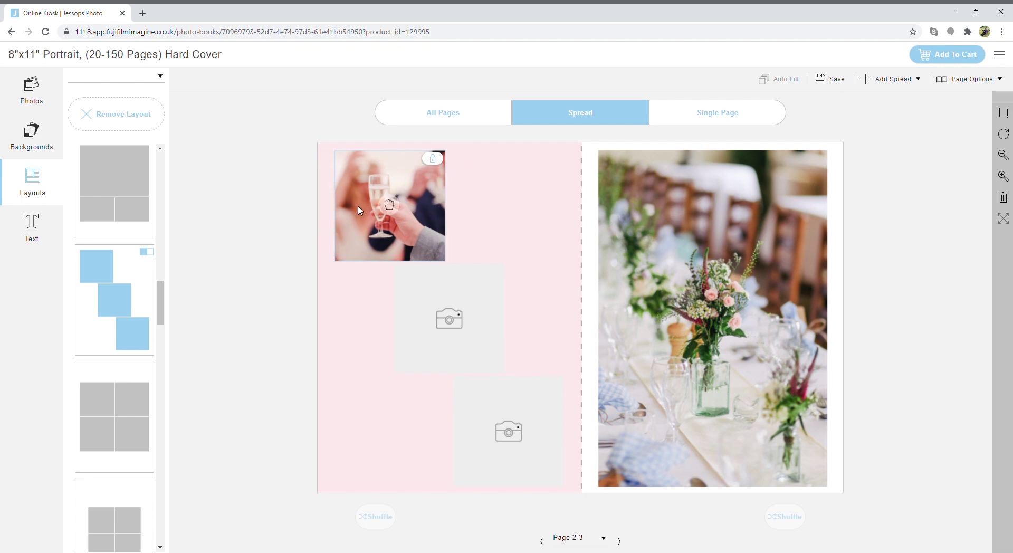
pyautogui.click(438, 162)
pyautogui.click(440, 164)
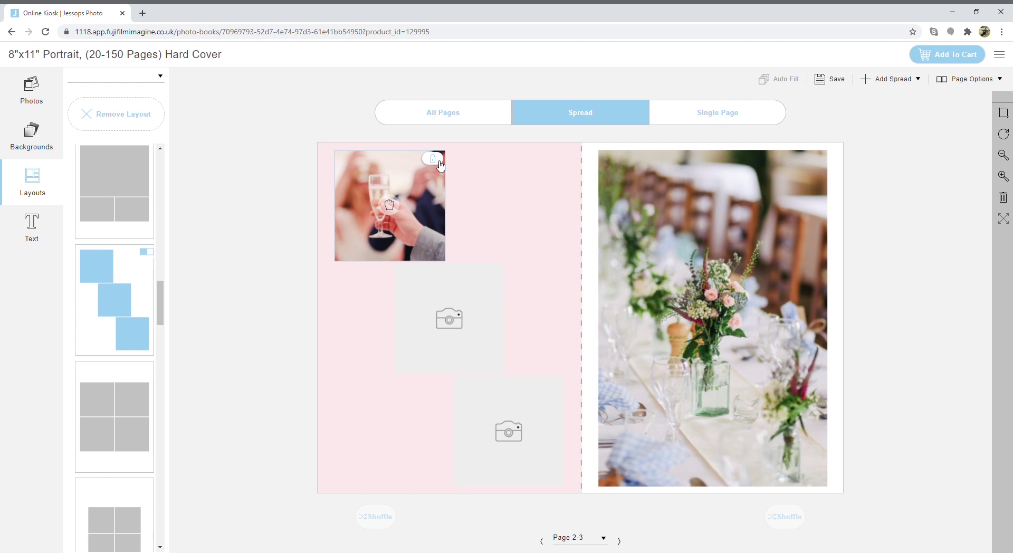
# Rotate the champagne photo on page 2 through a full turn back to upright
pyautogui.click(1003, 134)
pyautogui.click(1004, 135)
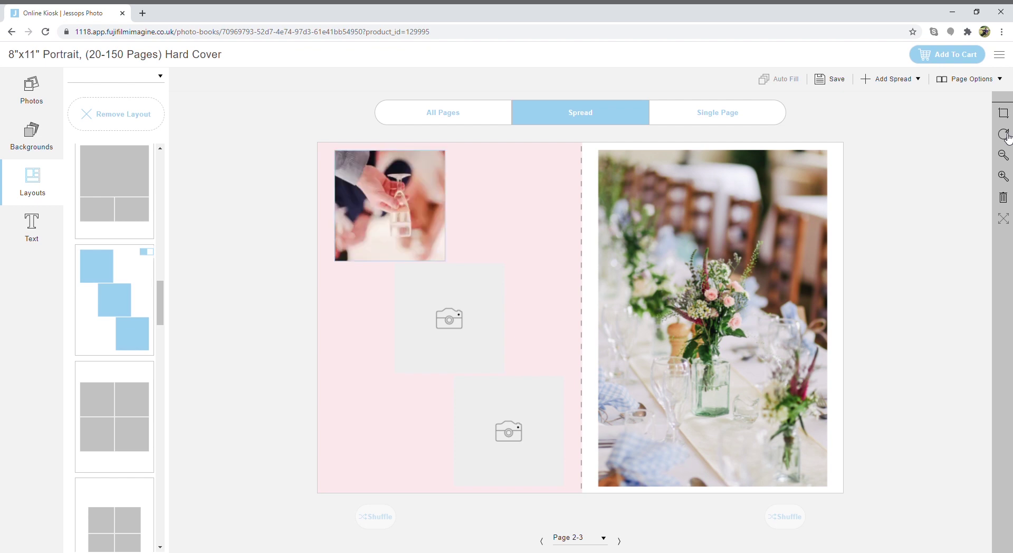
pyautogui.click(1005, 135)
pyautogui.click(1005, 135)
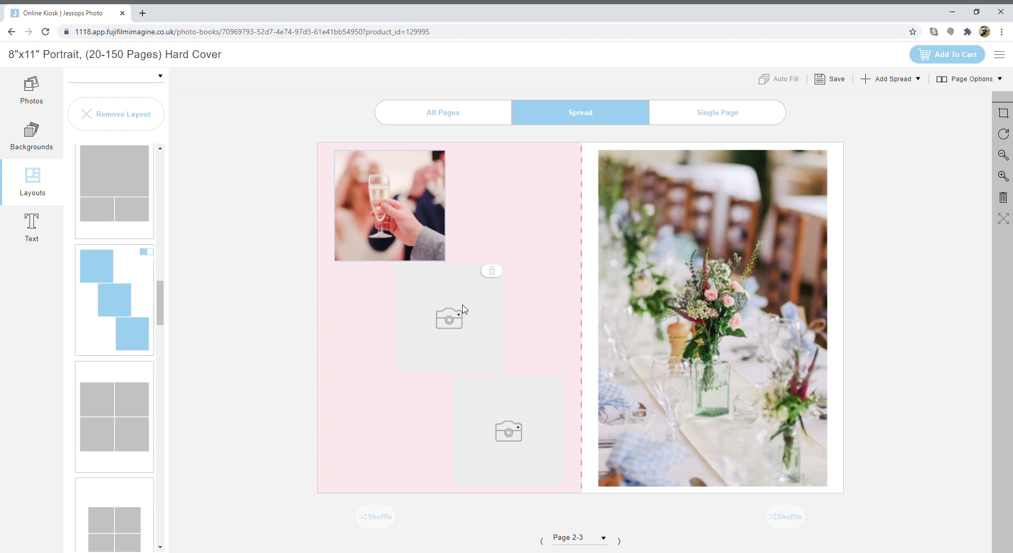
# Fill page 2's empty middle frame with the bunting photo and the lowest frame with the photo of the couple's shoes
pyautogui.click(37, 93)
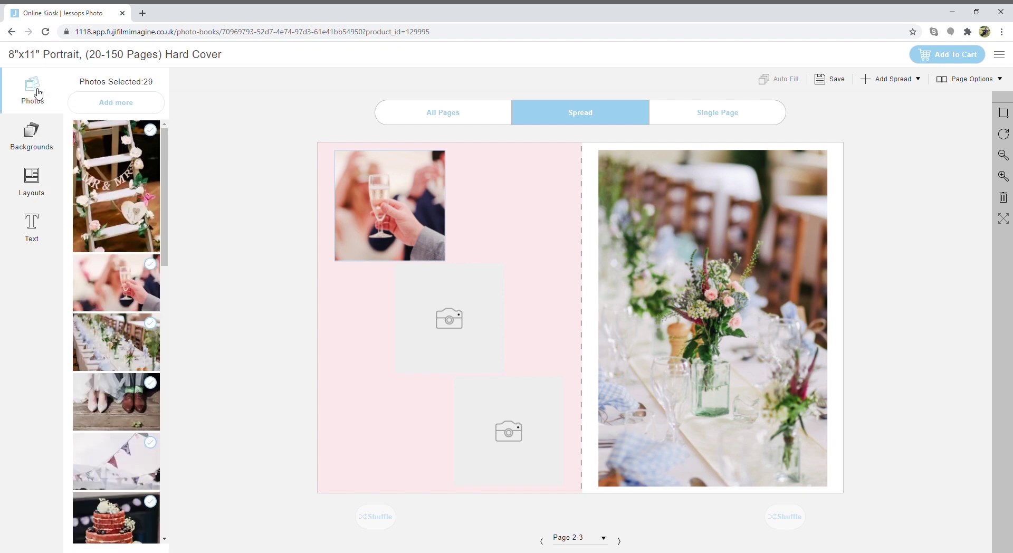
pyautogui.moveTo(165, 168); pyautogui.dragTo(164, 189)
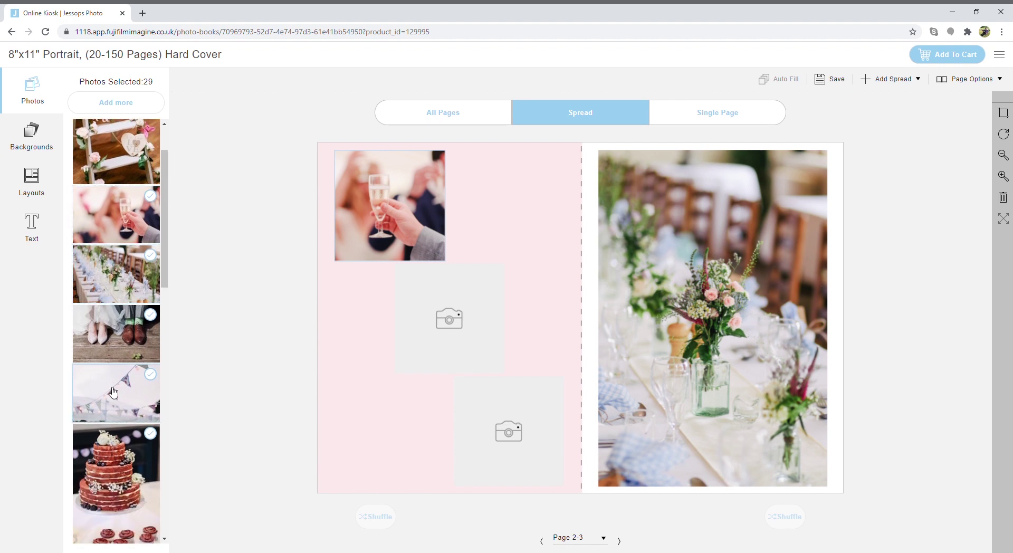
pyautogui.moveTo(113, 392); pyautogui.dragTo(412, 320)
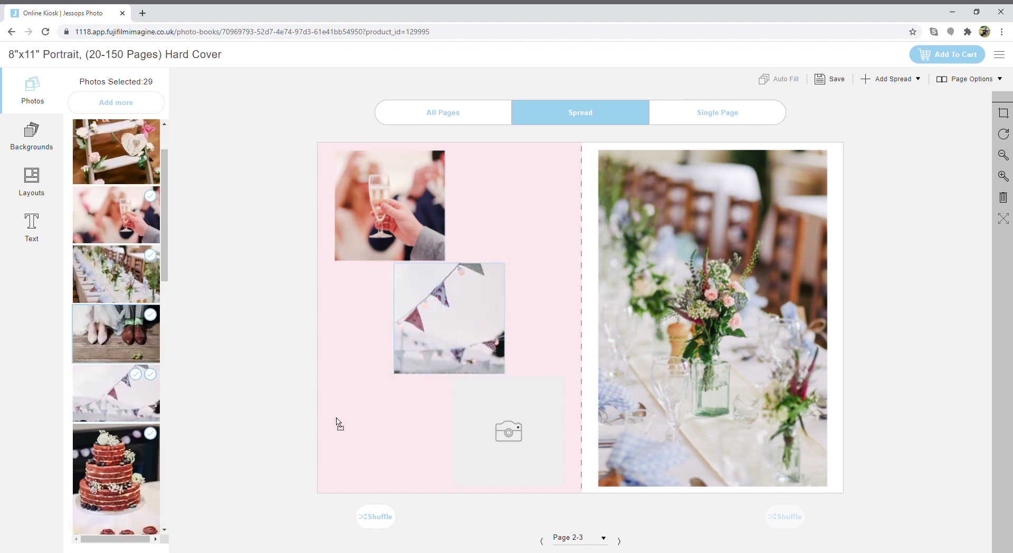
pyautogui.moveTo(339, 422); pyautogui.dragTo(511, 438)
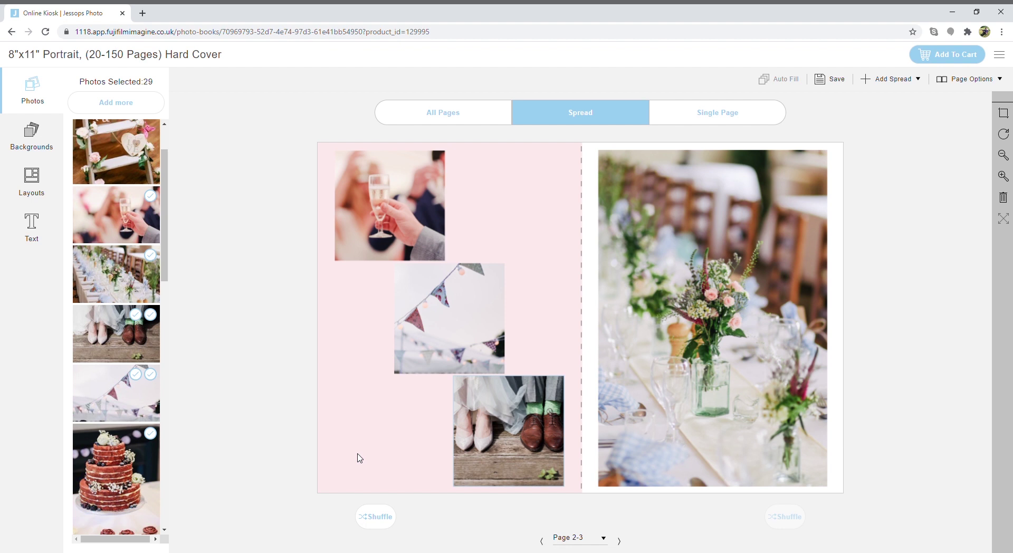
# Add a text box and place it in the empty area beside the shoes photo on page 2
pyautogui.click(35, 236)
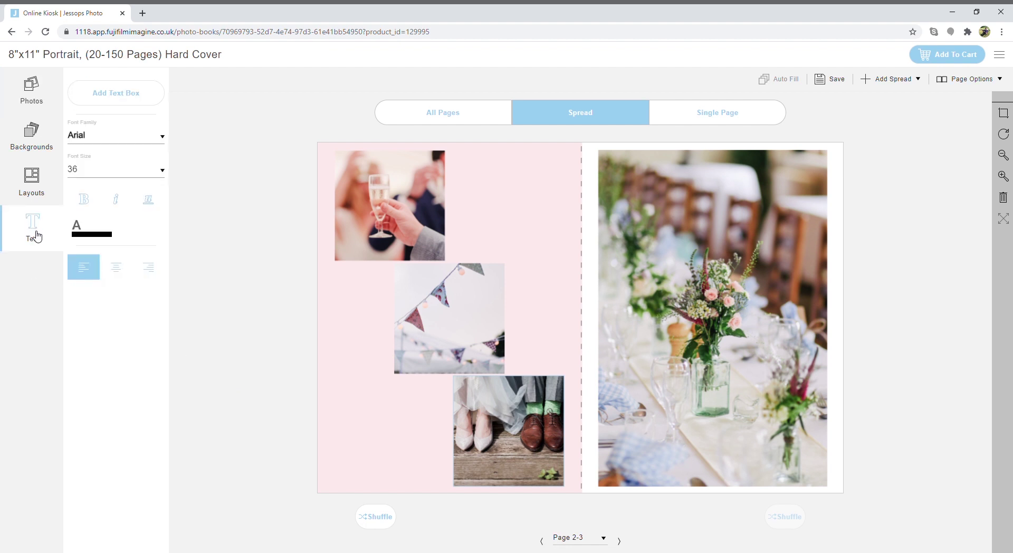
pyautogui.click(125, 98)
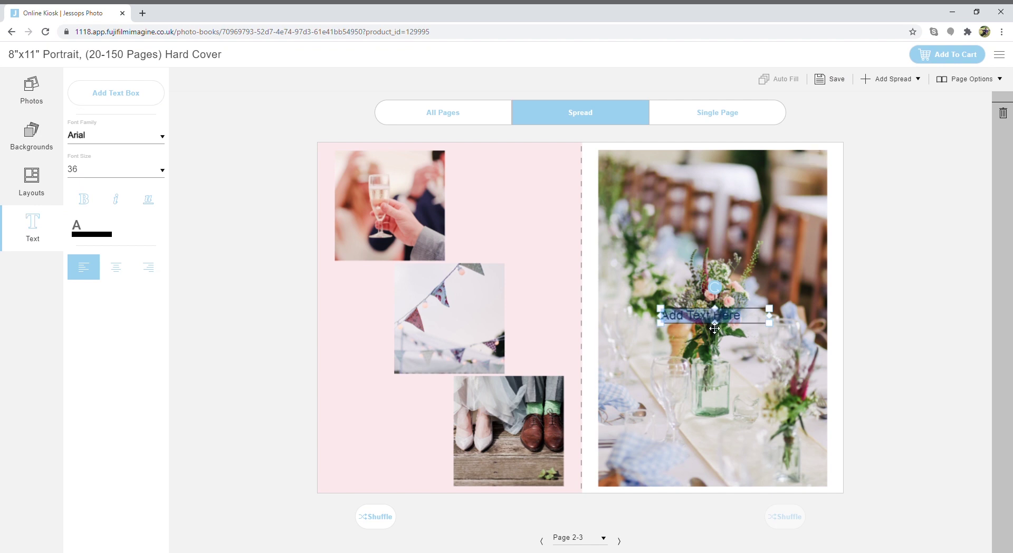
pyautogui.moveTo(714, 328); pyautogui.dragTo(389, 455)
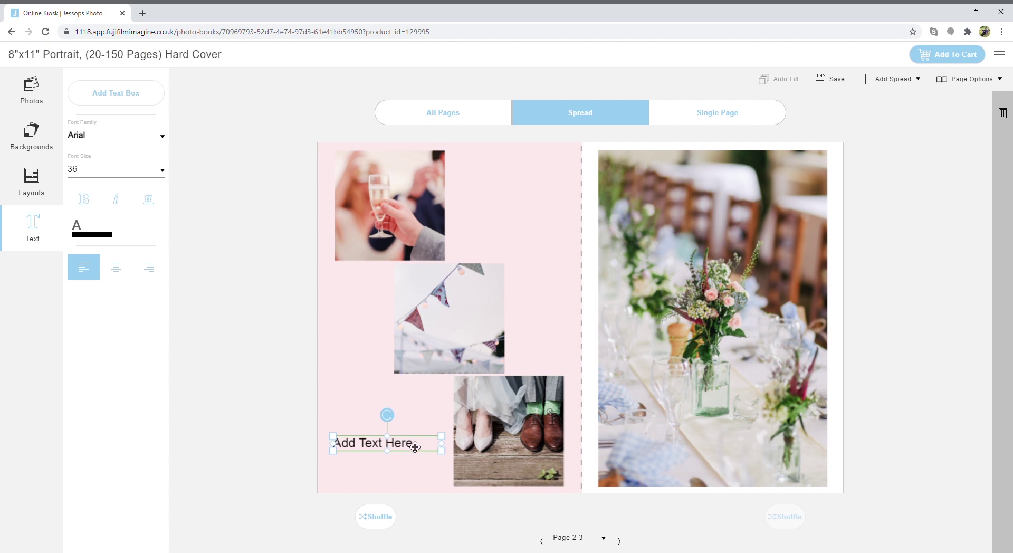
# Replace the placeholder text in page 2's text box with "Happy Memories"
pyautogui.press('BackSpace')
pyautogui.press('BackSpace')
pyautogui.press('BackSpace')
pyautogui.press('BackSpace')
pyautogui.press('BackSpace')
pyautogui.press('BackSpace')
pyautogui.press('BackSpace')
pyautogui.press('BackSpace')
pyautogui.press('BackSpace')
pyautogui.press('BackSpace')
pyautogui.press('BackSpace')
pyautogui.press('BackSpace')
pyautogui.write('Happy Memories')
pyautogui.click(403, 474)
pyautogui.click(402, 445)
pyautogui.click(402, 459)
pyautogui.click(406, 446)
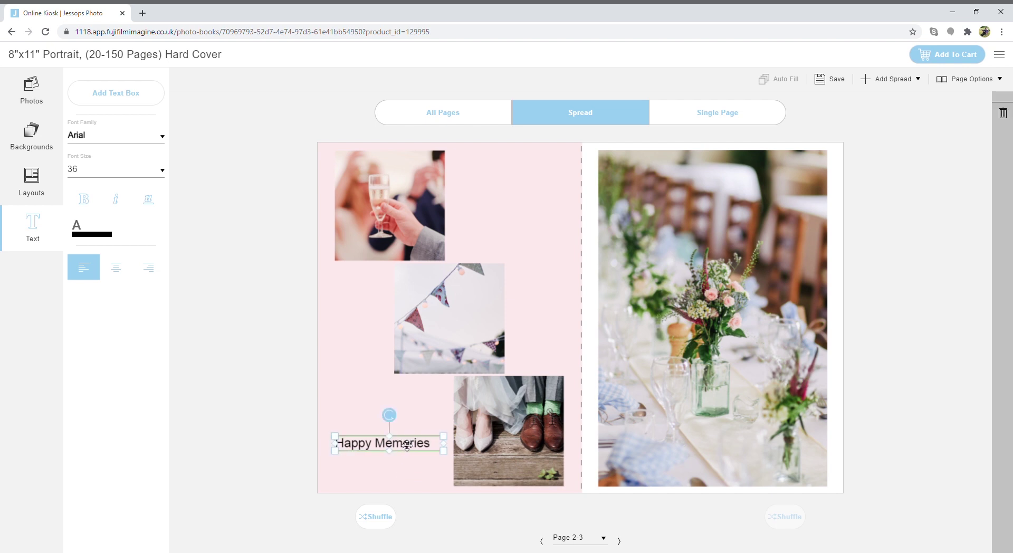
# Format the "Happy Memories" text as Bree Serif, size 48, centred, in a pale brownish pink, and move it slightly upward
pyautogui.click(156, 138)
pyautogui.click(132, 151)
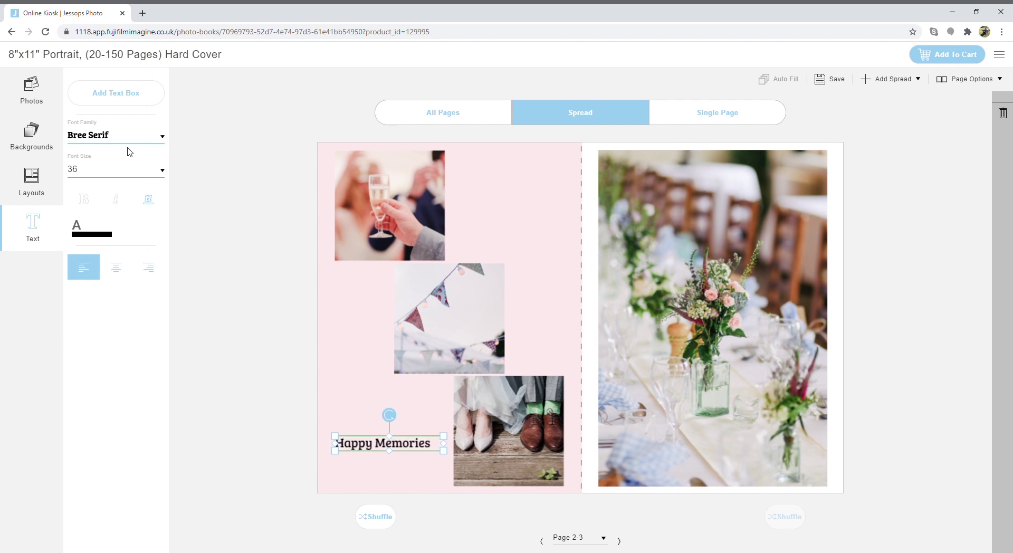
pyautogui.click(130, 173)
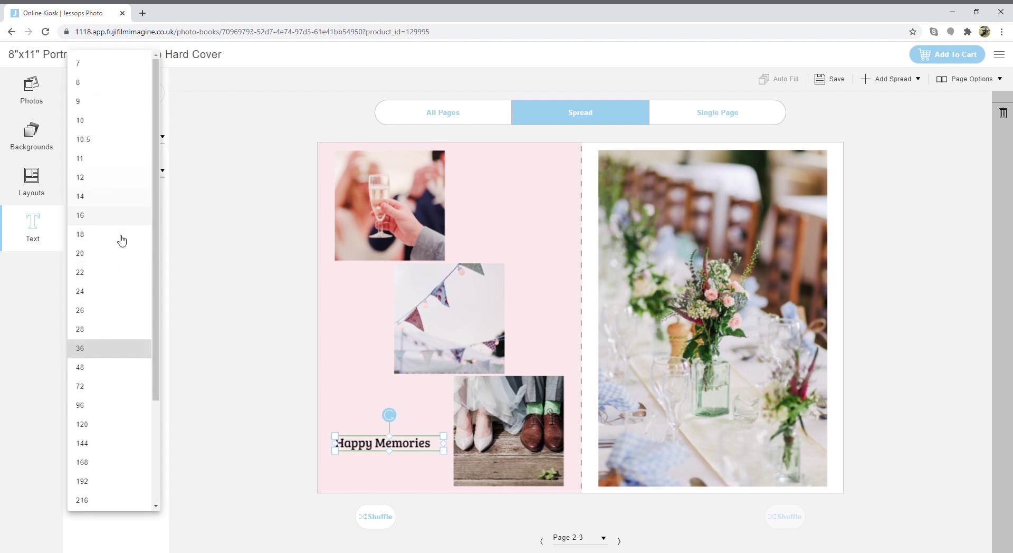
pyautogui.click(102, 372)
pyautogui.click(116, 267)
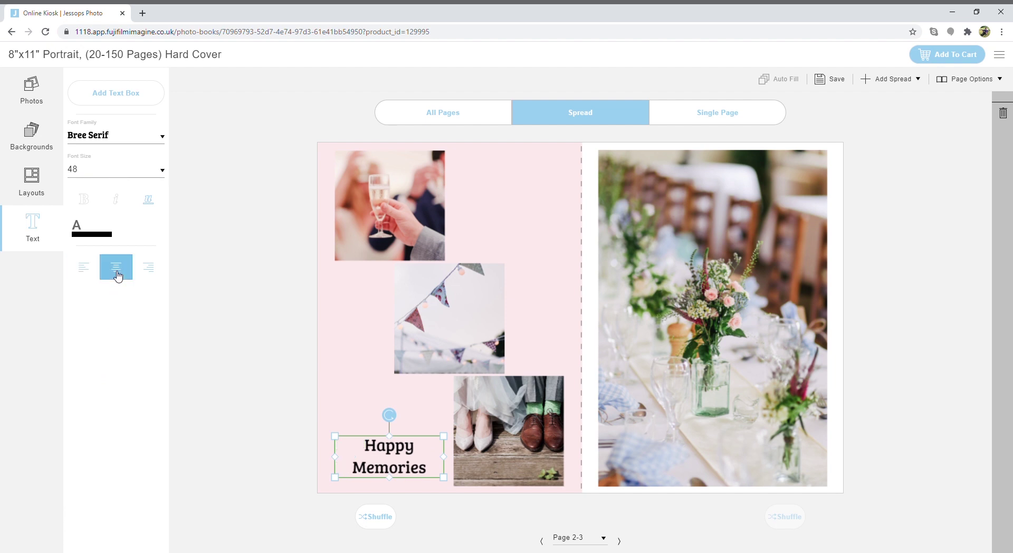
pyautogui.click(116, 238)
pyautogui.click(119, 269)
pyautogui.click(241, 289)
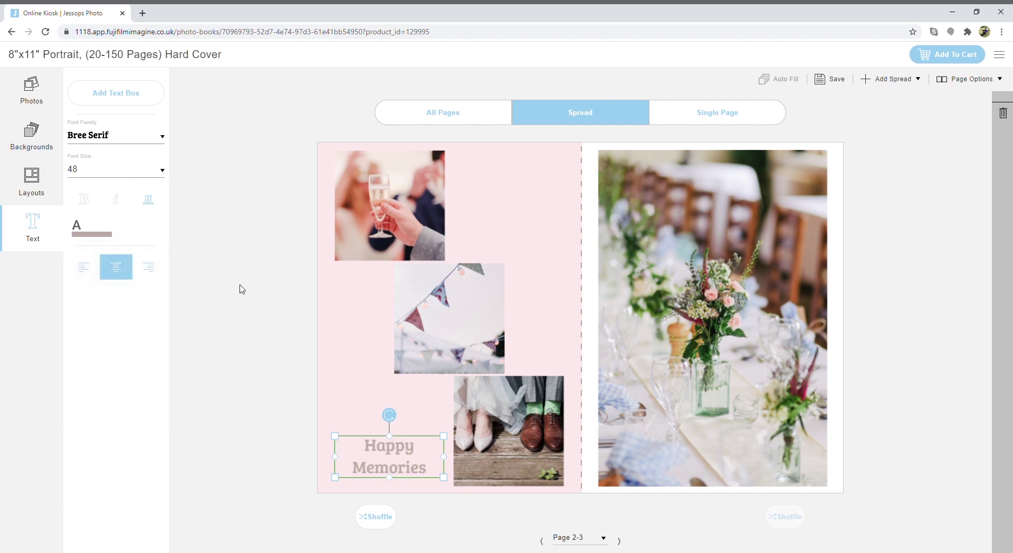
pyautogui.moveTo(410, 444); pyautogui.dragTo(404, 418)
pyautogui.click(380, 497)
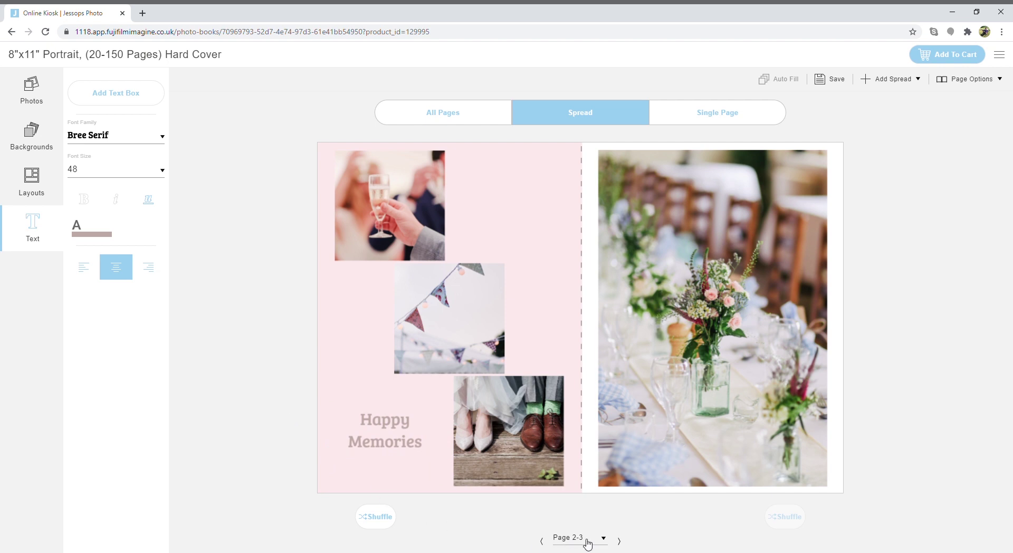
# Apply the recently used pale pink background to both pages of the 4-5 spread
pyautogui.click(621, 542)
pyautogui.click(621, 543)
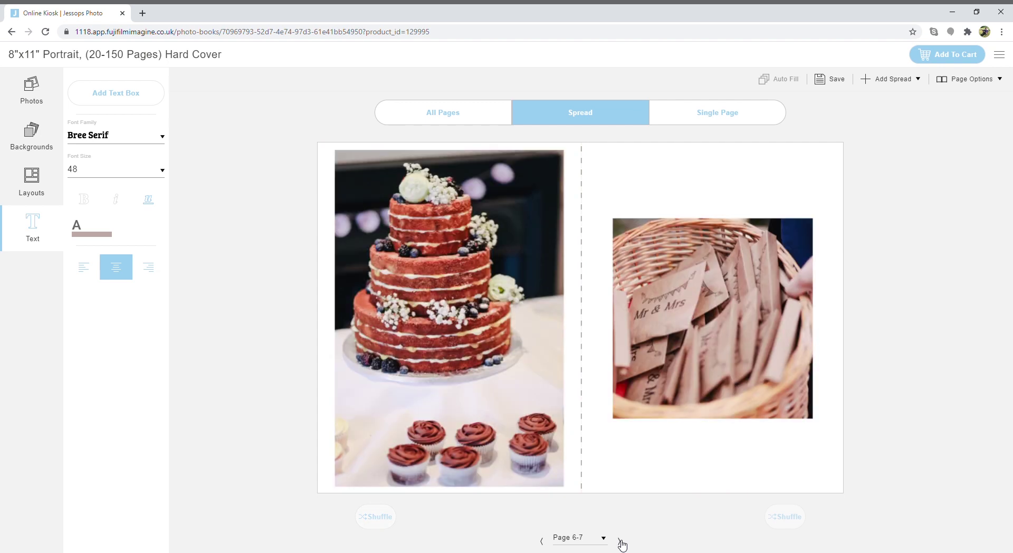
pyautogui.click(543, 542)
pyautogui.click(542, 541)
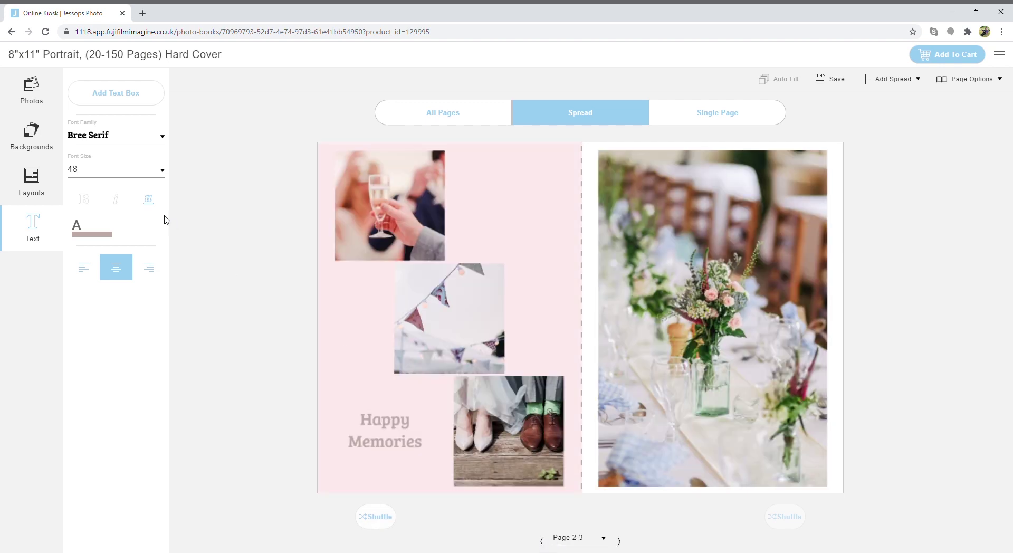
pyautogui.click(36, 139)
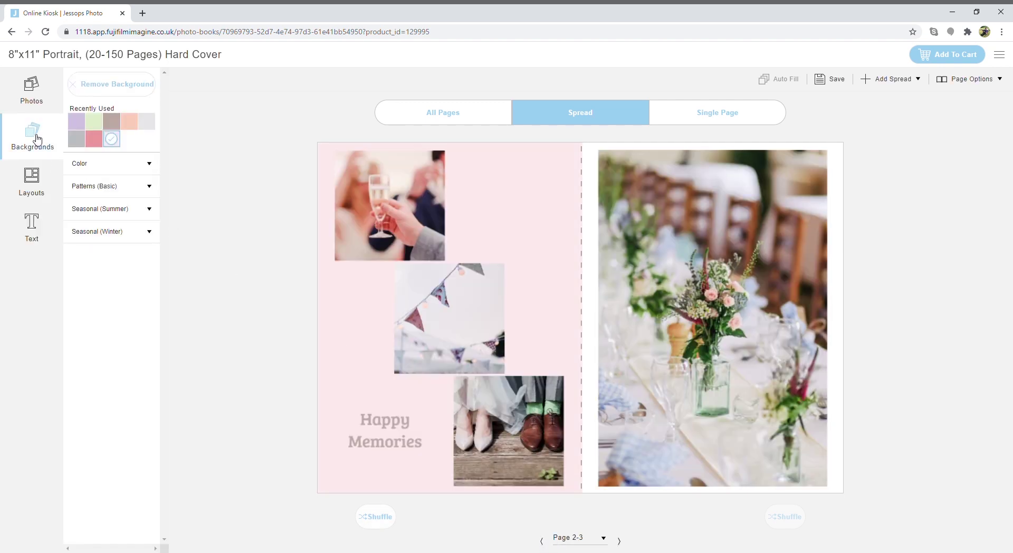
pyautogui.click(130, 132)
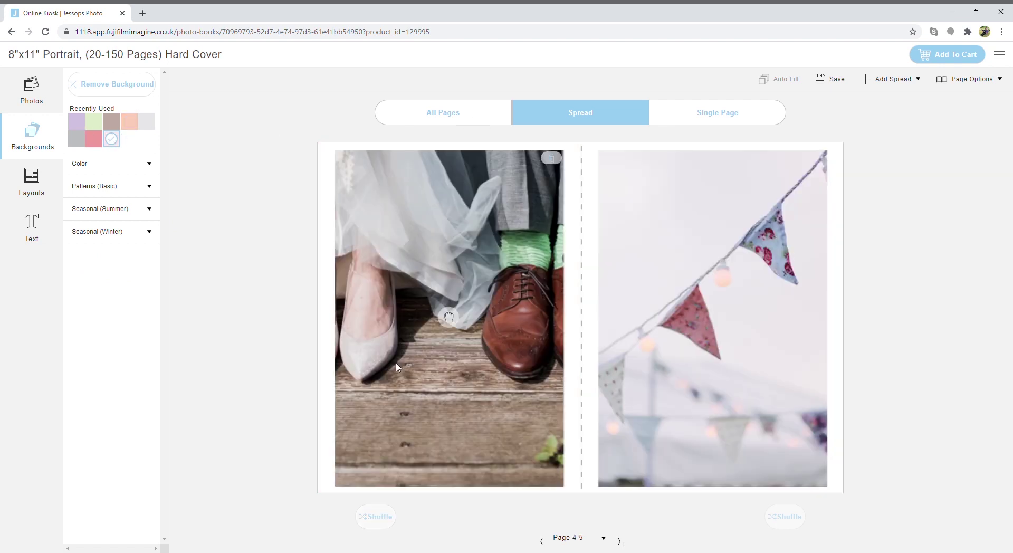
pyautogui.moveTo(116, 139); pyautogui.dragTo(581, 203)
# Replace the shoes photo on page 4 with the cake photo, and the bunting photo on page 5 with the couple on the terrace
pyautogui.click(42, 104)
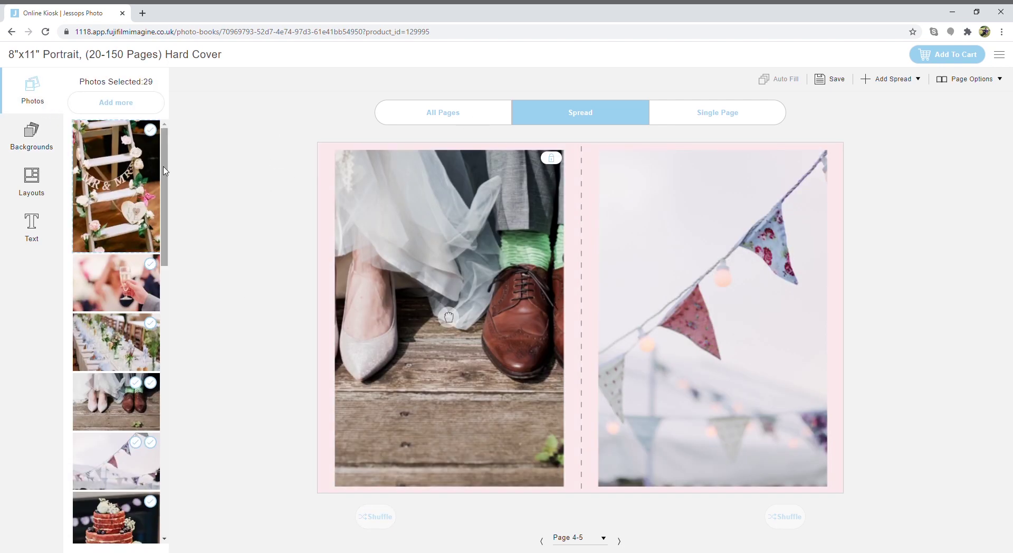
pyautogui.scroll(-5, 165, 170)
pyautogui.moveTo(113, 293); pyautogui.dragTo(449, 317)
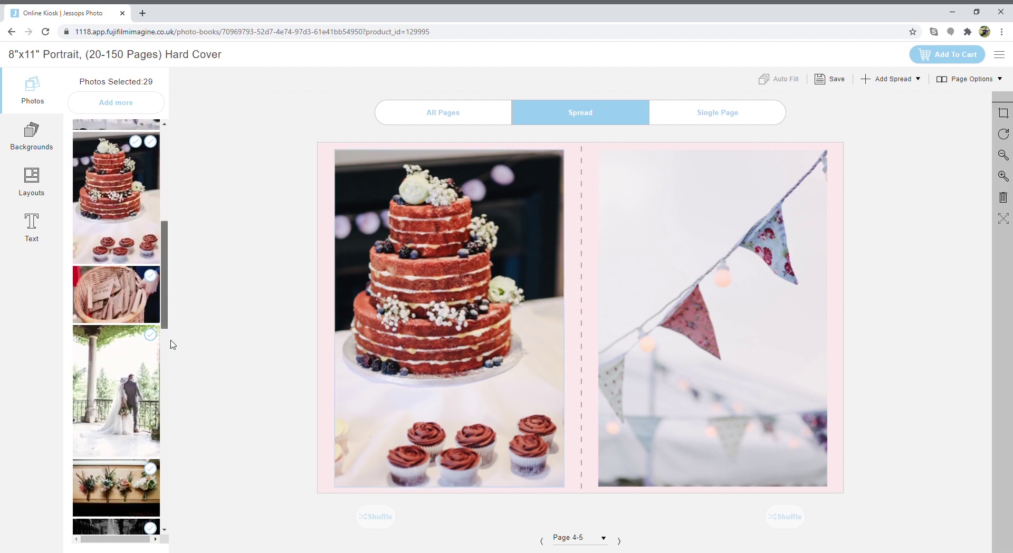
pyautogui.scroll(-1, 116, 343)
pyautogui.moveTo(116, 332); pyautogui.dragTo(717, 330)
# Apply the pale pink background to both pages of the 6-7 spread
pyautogui.click(619, 541)
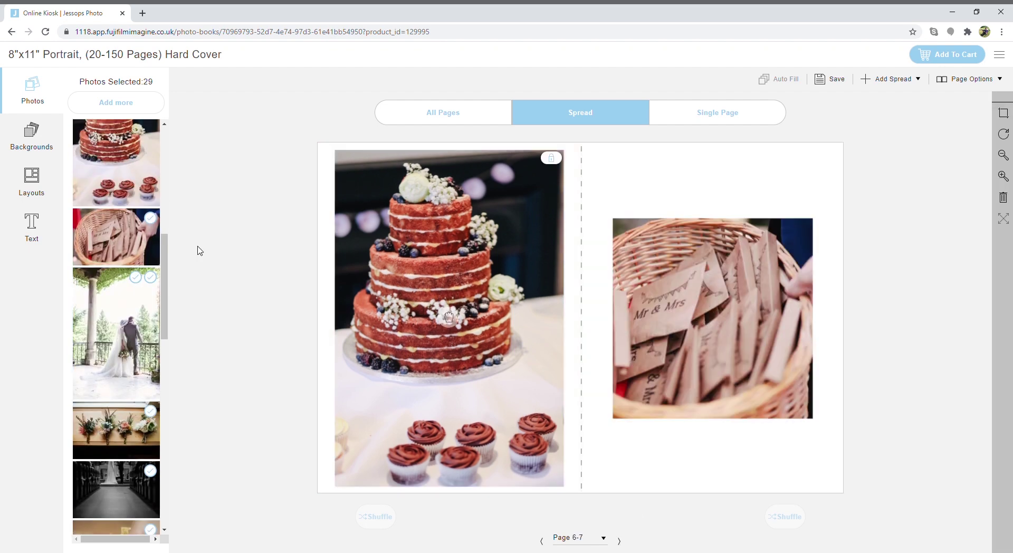
pyautogui.click(32, 134)
pyautogui.click(111, 139)
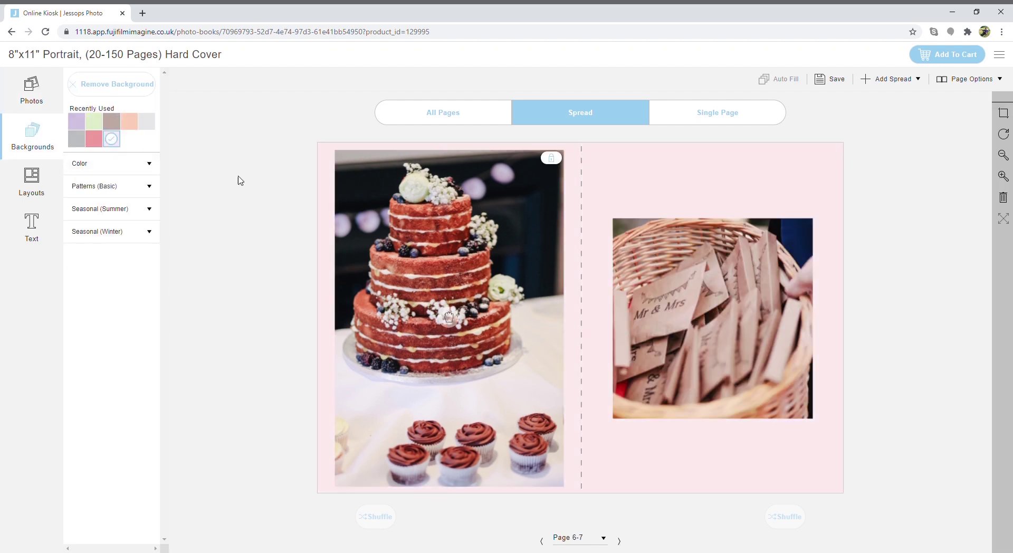
# Replace the cake photo on page 6 with the jar flower centrepiece, and the basket photo on page 7 with the table number flowers
pyautogui.click(32, 90)
pyautogui.scroll(-5, 173, 332)
pyautogui.moveTo(116, 427); pyautogui.dragTo(469, 341)
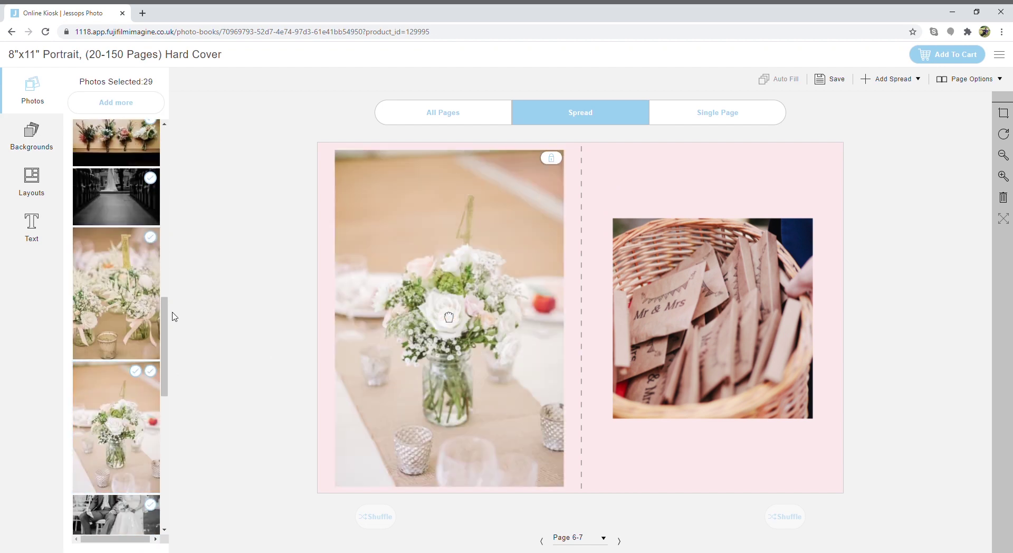
pyautogui.moveTo(121, 311); pyautogui.dragTo(733, 316)
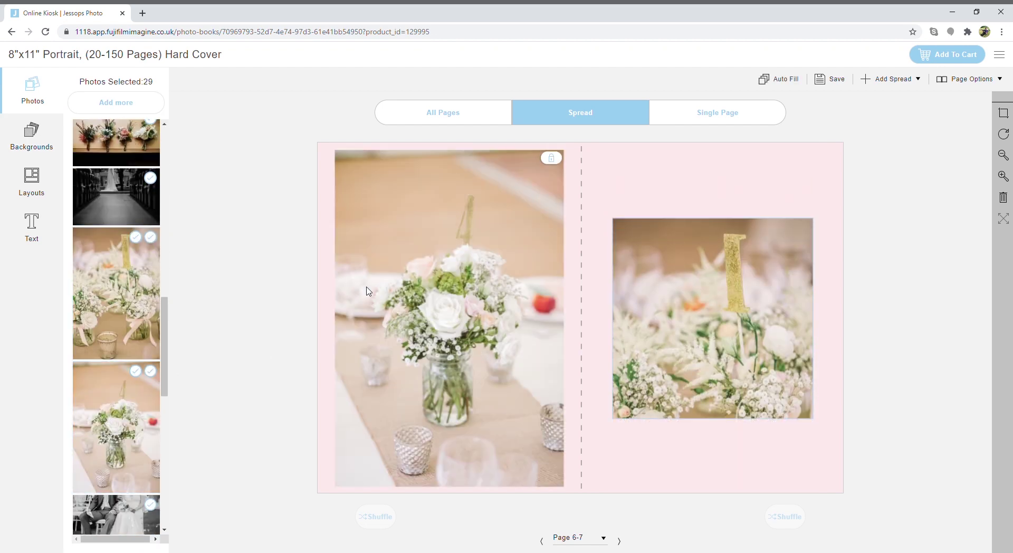
# Add a "Table Decorations" text box and place it above the photo on page 7
pyautogui.click(31, 227)
pyautogui.click(116, 93)
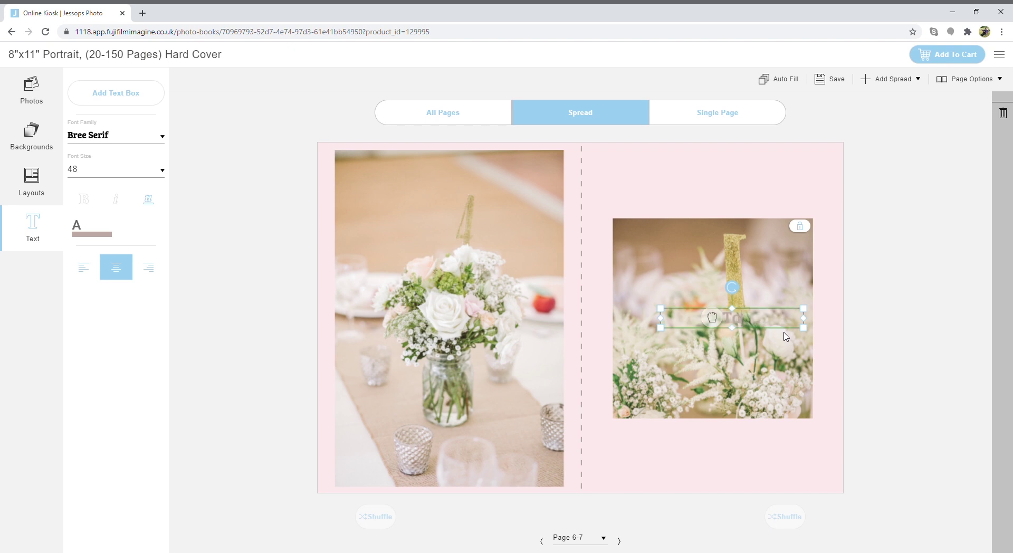
pyautogui.moveTo(786, 334); pyautogui.dragTo(770, 193)
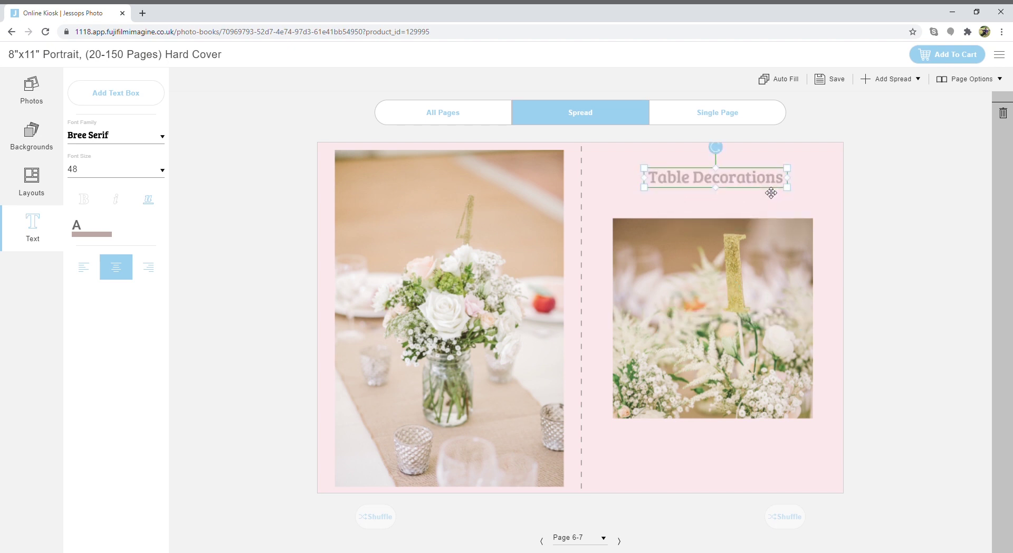
# Page forward through the remaining spreads to review their autofilled photos and layouts
pyautogui.click(620, 540)
pyautogui.click(620, 540)
pyautogui.click(620, 540)
pyautogui.click(620, 540)
pyautogui.click(621, 542)
pyautogui.click(622, 542)
pyautogui.click(621, 541)
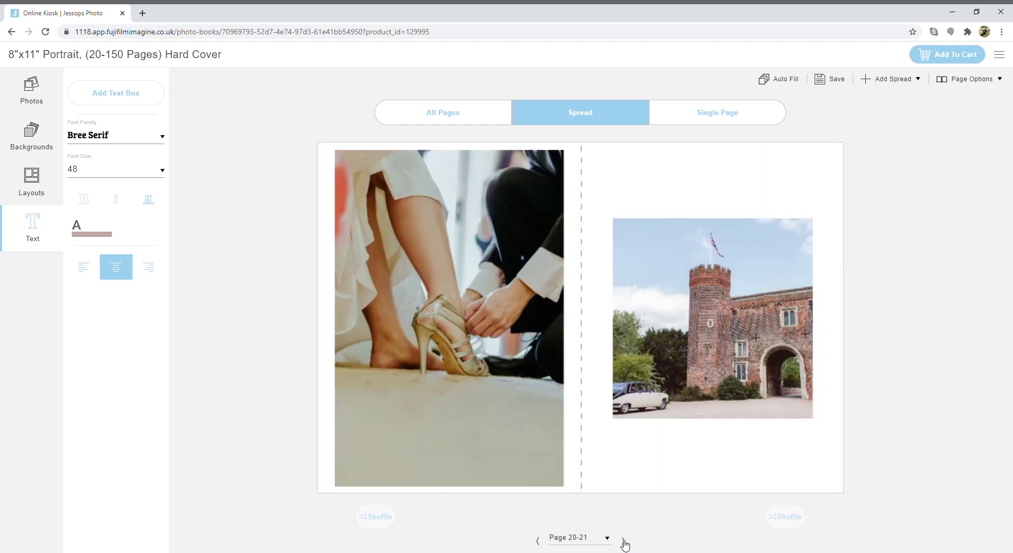
pyautogui.click(623, 541)
pyautogui.click(623, 540)
pyautogui.click(623, 541)
pyautogui.click(623, 540)
pyautogui.click(623, 540)
# Replace the front cover photo with the "Mr & Mrs" ladder and the back cover photo with the two decorated chairs on the lawn
pyautogui.click(543, 541)
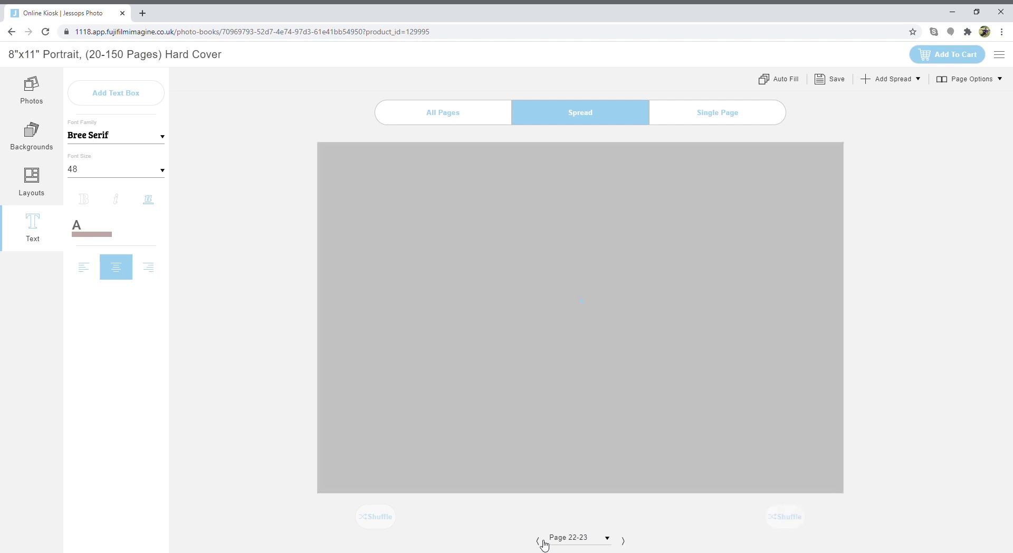
pyautogui.click(543, 541)
pyautogui.click(543, 542)
pyautogui.click(544, 542)
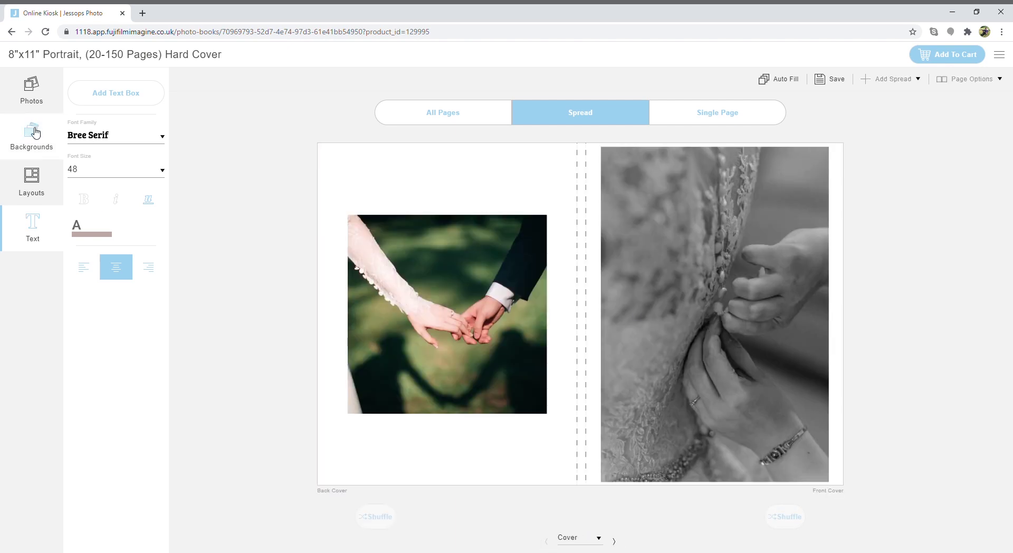
pyautogui.click(48, 98)
pyautogui.moveTo(133, 186); pyautogui.dragTo(699, 322)
pyautogui.moveTo(165, 227); pyautogui.dragTo(163, 543)
pyautogui.moveTo(132, 273); pyautogui.dragTo(455, 320)
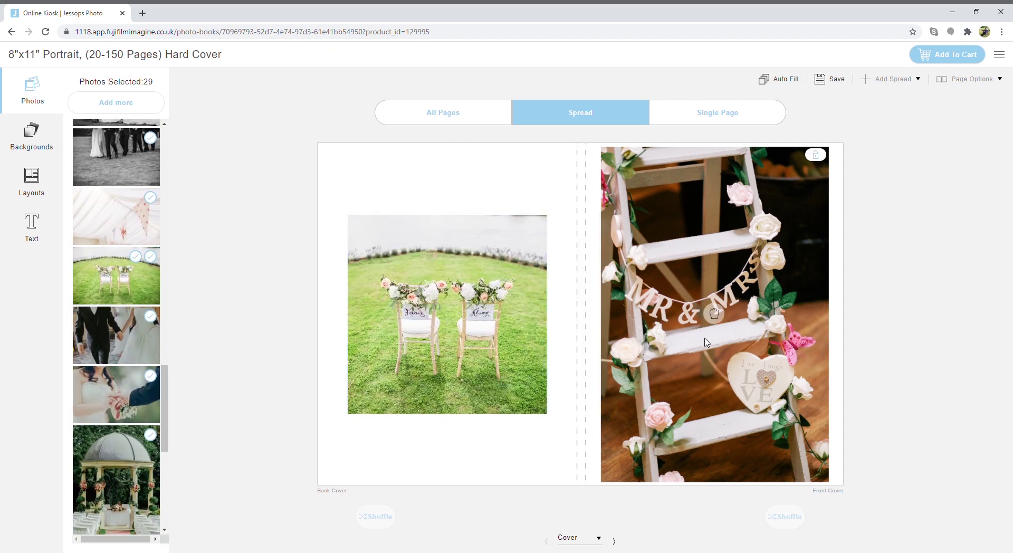
# Apply the full-page single-photo layout to page 30 and fill it with the bride and groom's shoes photo
pyautogui.click(614, 541)
pyautogui.click(112, 345)
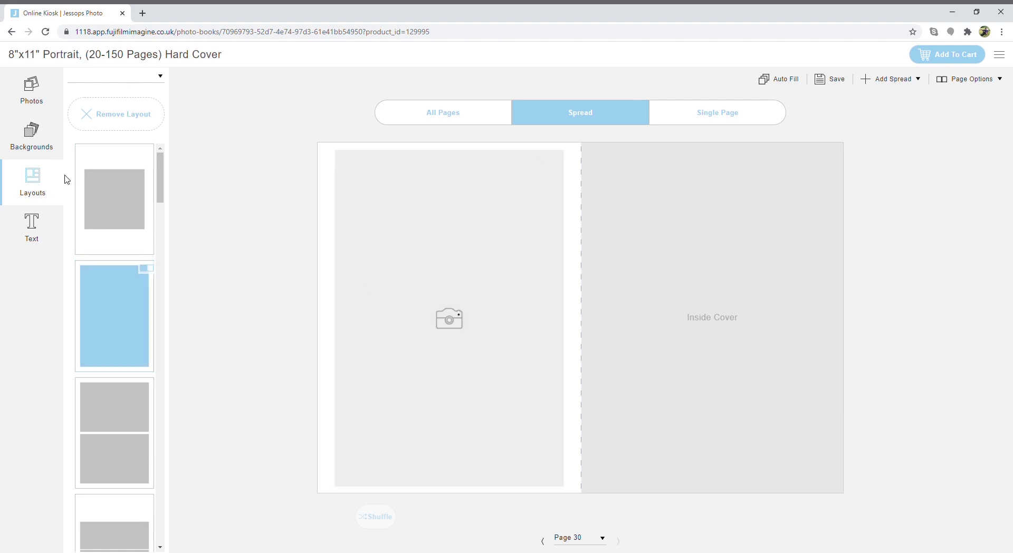
pyautogui.click(33, 99)
pyautogui.moveTo(116, 401); pyautogui.dragTo(416, 362)
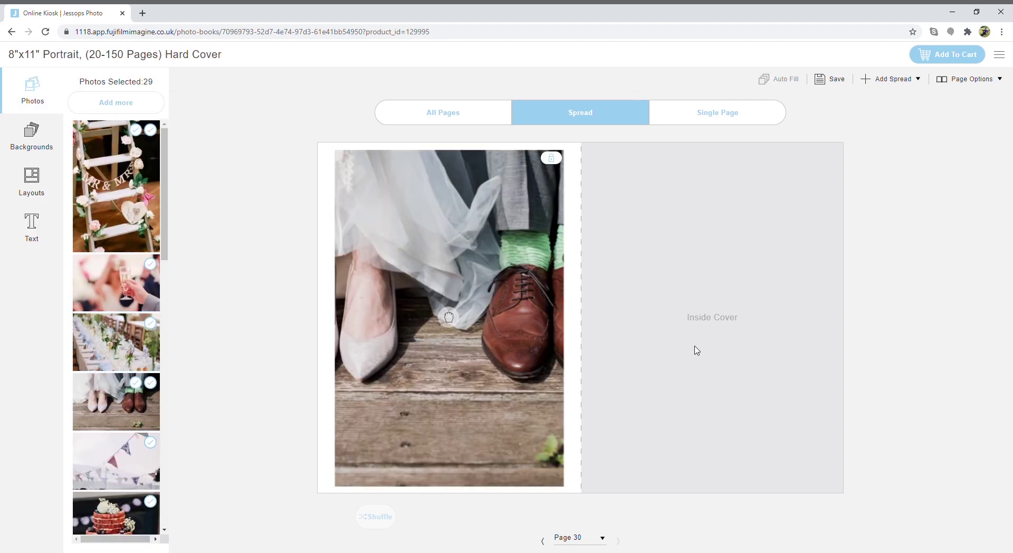
# Go back through the book to page 1 and add the finished photo book to the cart
pyautogui.click(543, 540)
pyautogui.click(543, 541)
pyautogui.click(543, 541)
pyautogui.click(543, 541)
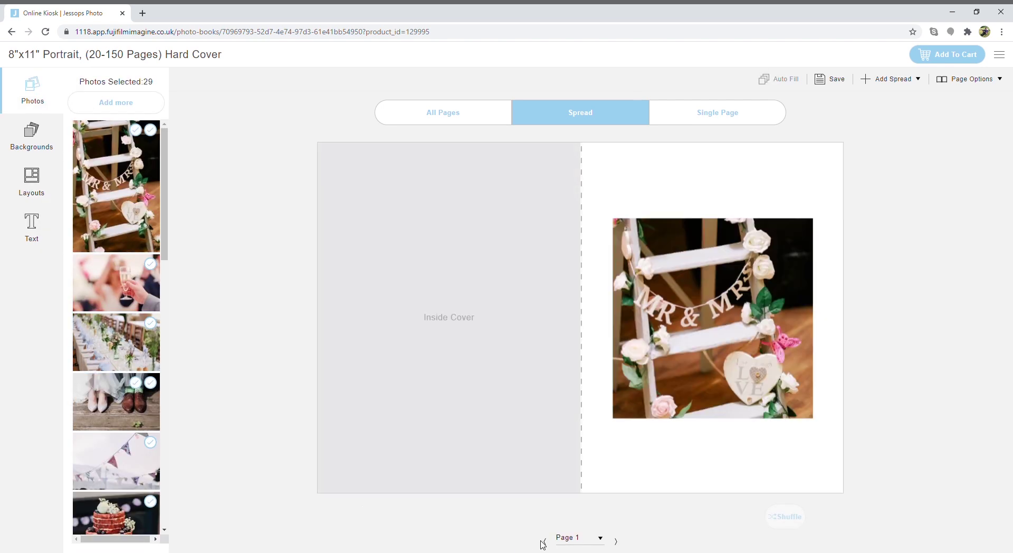
pyautogui.click(942, 60)
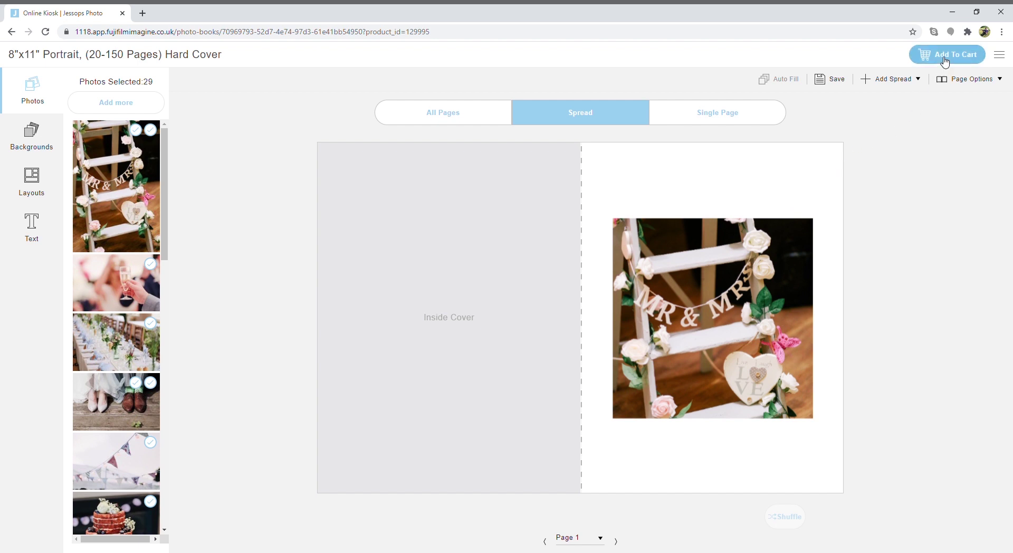